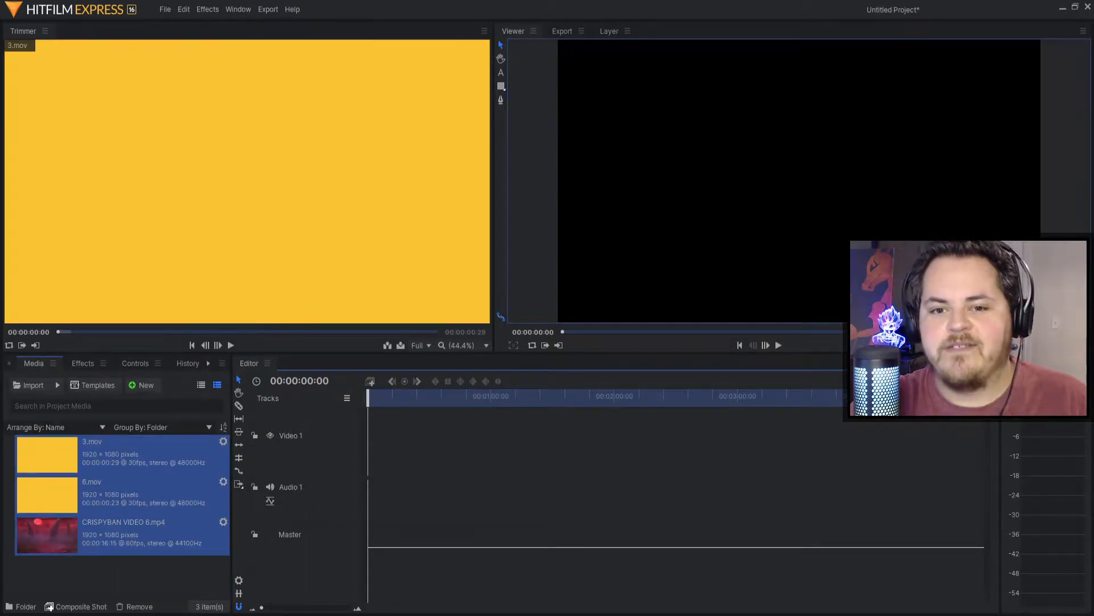
Step: Preview the 3.mov and 6.mov torn-paper stingers in the Trimmer
{"action": "left_click", "coordinate": [131, 456]}
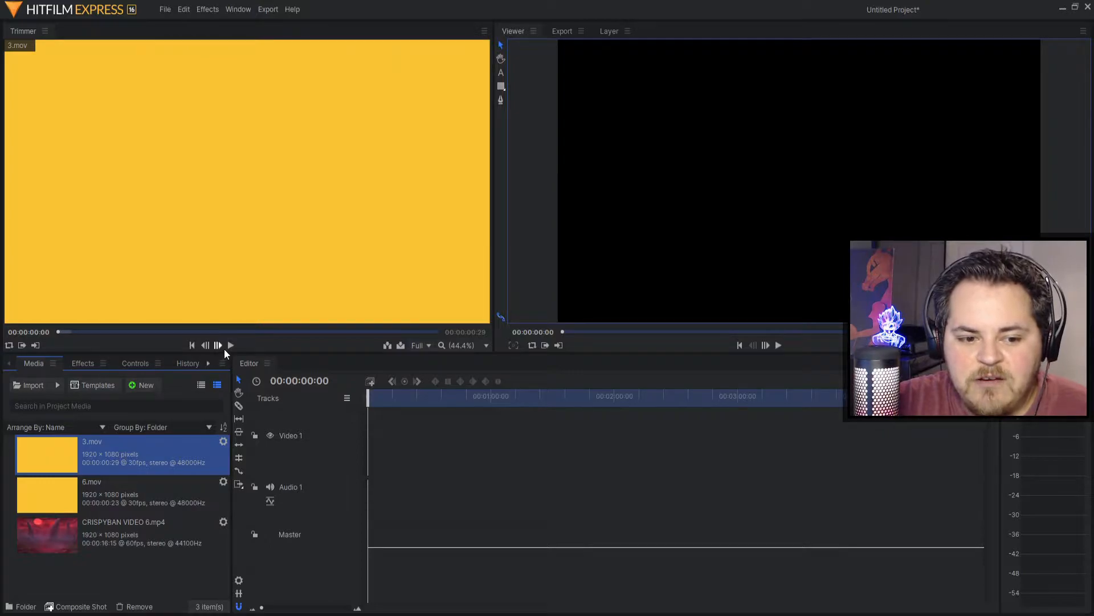
{"action": "left_click", "coordinate": [230, 345]}
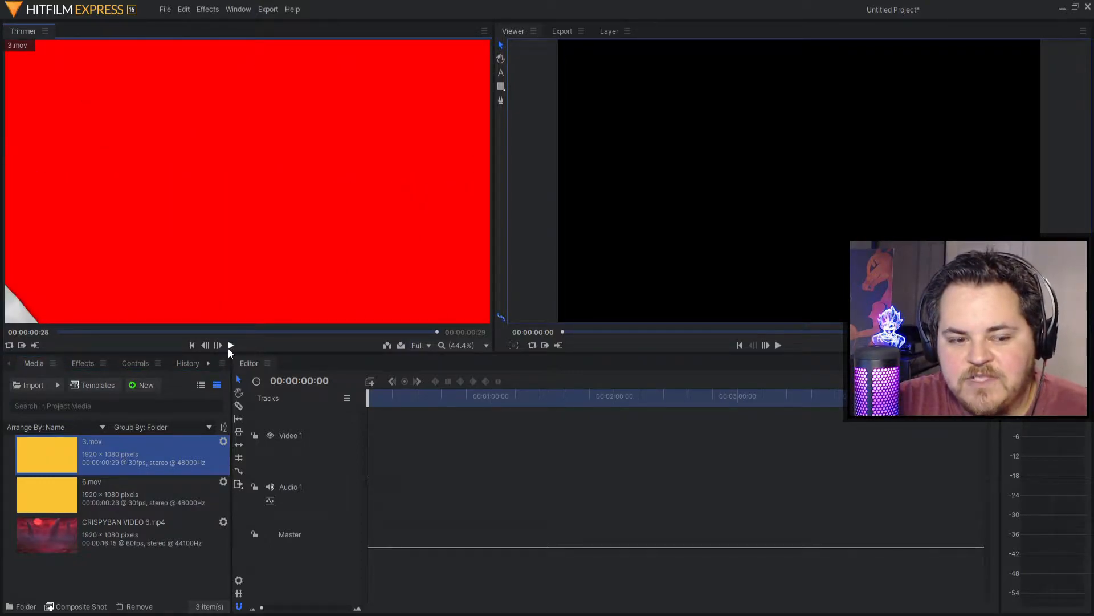
{"action": "left_click", "coordinate": [148, 493]}
{"action": "left_click", "coordinate": [230, 346]}
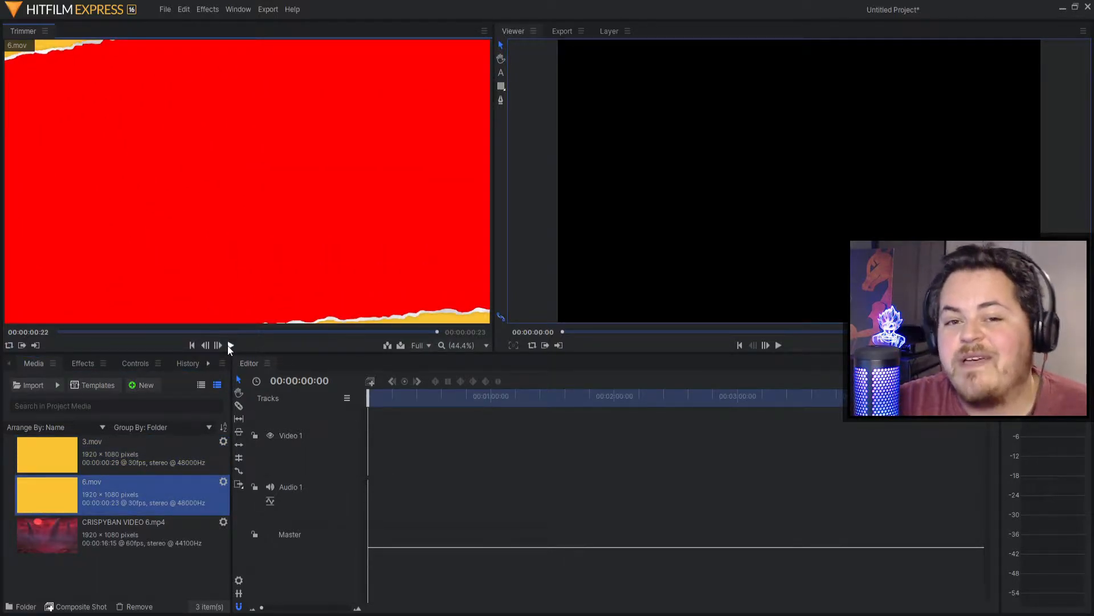
Step: Load CRISPYBAN VIDEO 6.mp4 into the Trimmer and play then pause it
{"action": "left_click", "coordinate": [138, 531]}
{"action": "mouse_move", "coordinate": [230, 320]}
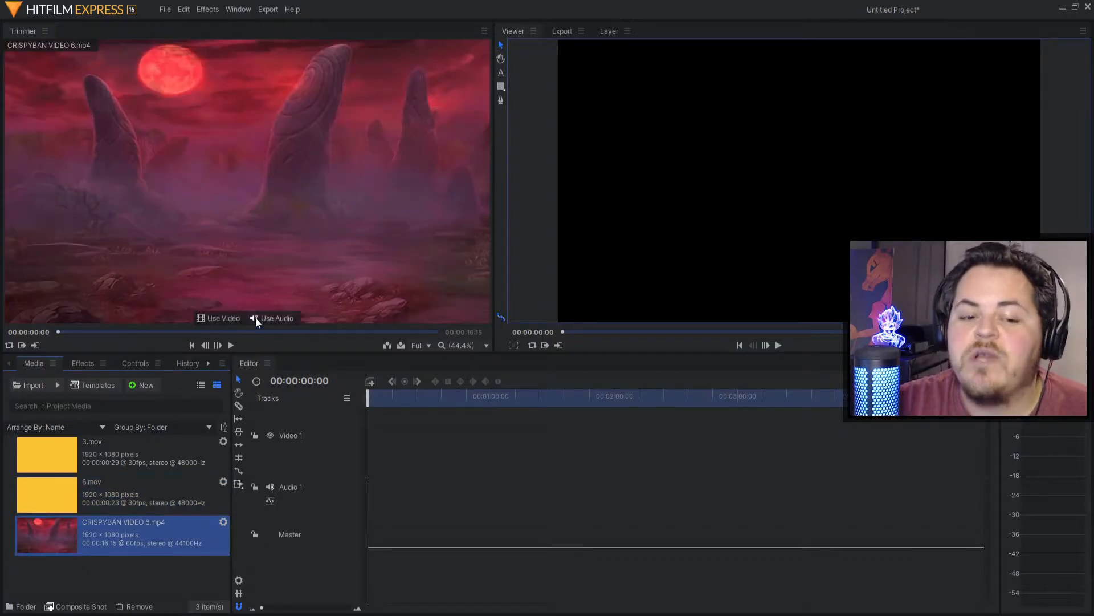
{"action": "left_click", "coordinate": [230, 346]}
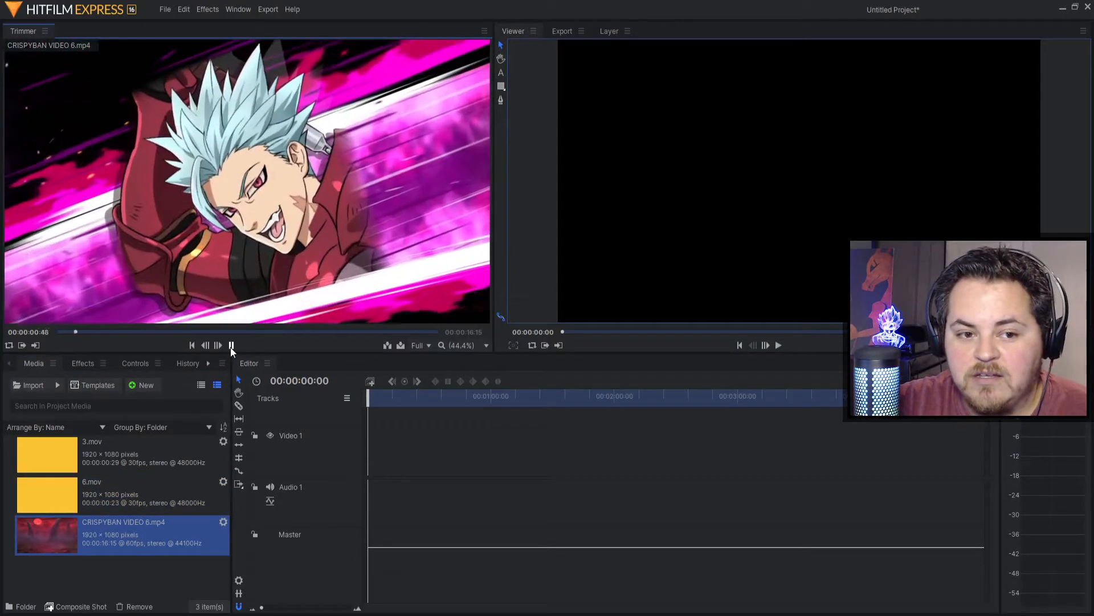
{"action": "left_click", "coordinate": [231, 345]}
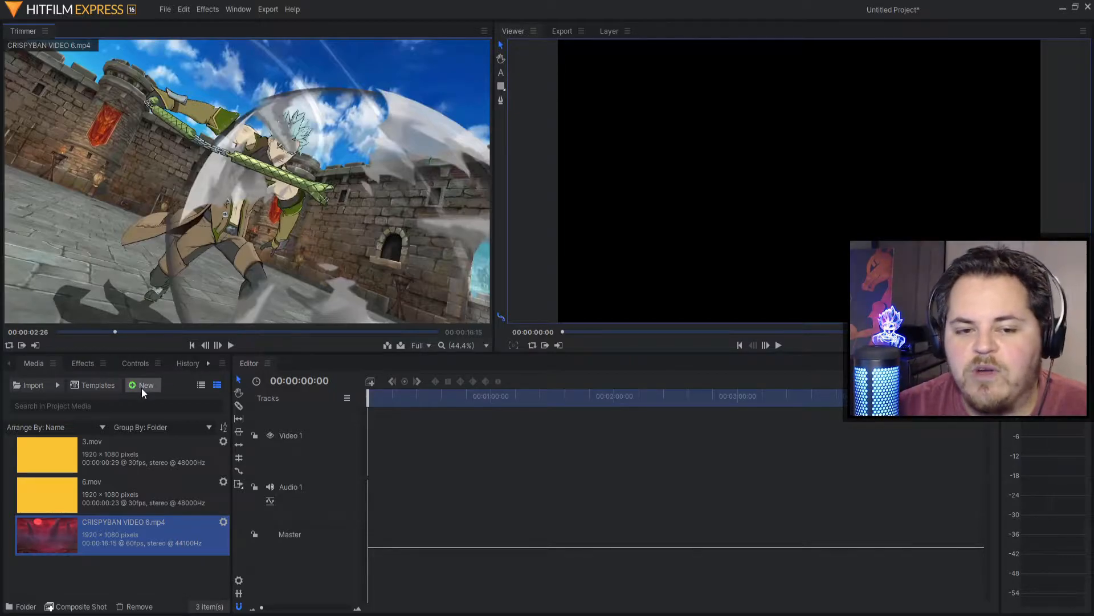
Step: Place 3.mov at 0 on Video 1 and CRISPYBAN VIDEO 6.mp4 right after it, widening the timeline view
{"action": "left_click_drag", "start_coordinate": [40, 538], "coordinate": [91, 555]}
{"action": "left_click_drag", "start_coordinate": [60, 467], "coordinate": [370, 446]}
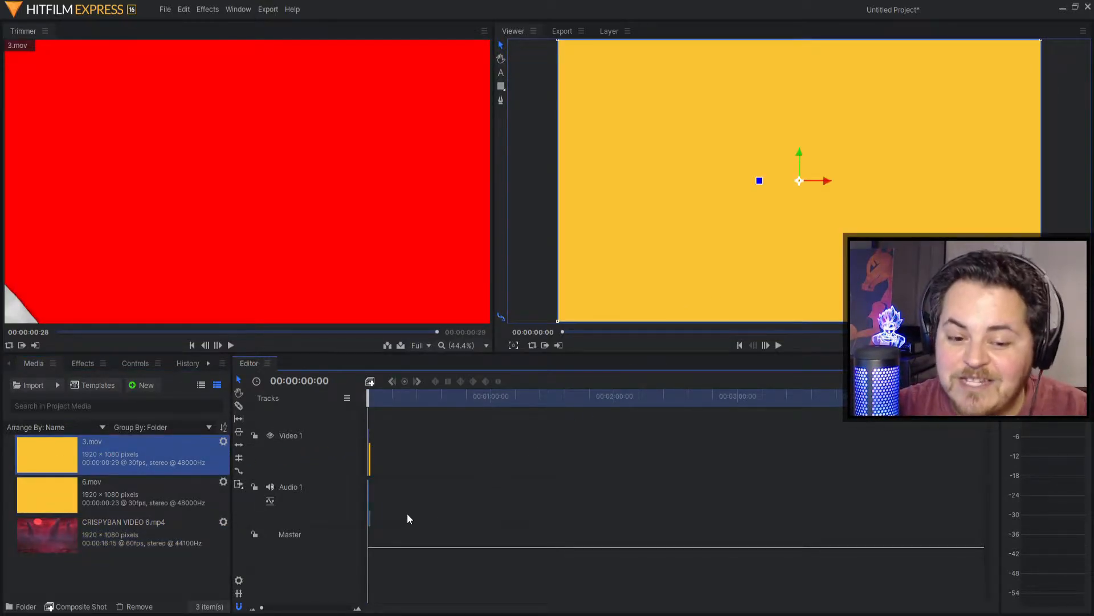
{"action": "left_click_drag", "start_coordinate": [262, 609], "coordinate": [328, 607]}
{"action": "left_click_drag", "start_coordinate": [45, 533], "coordinate": [522, 483]}
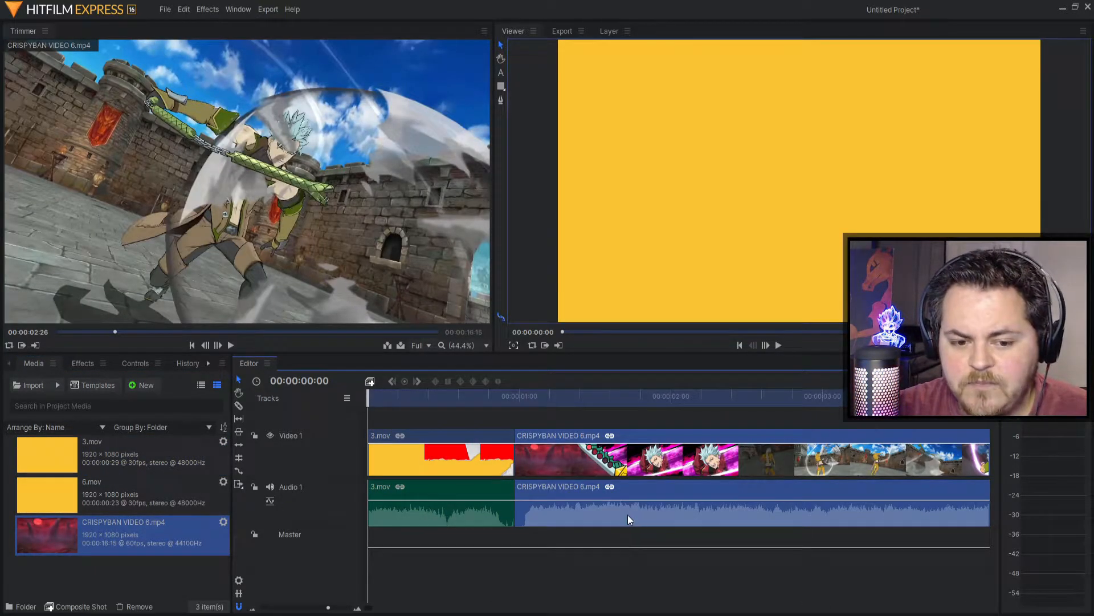
{"action": "left_click", "coordinate": [473, 456]}
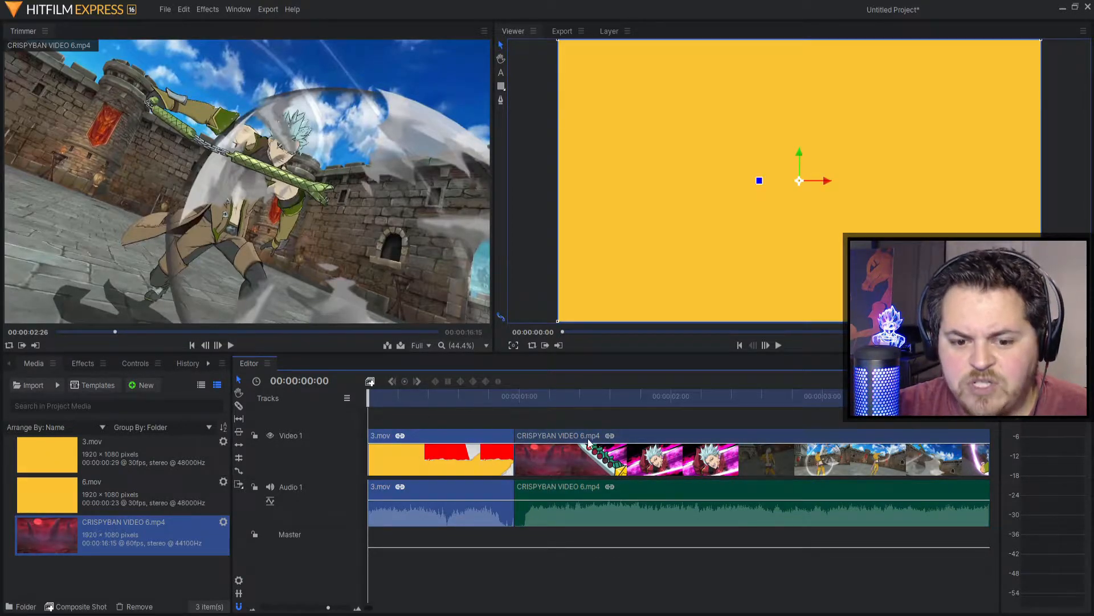
{"action": "left_click", "coordinate": [592, 468]}
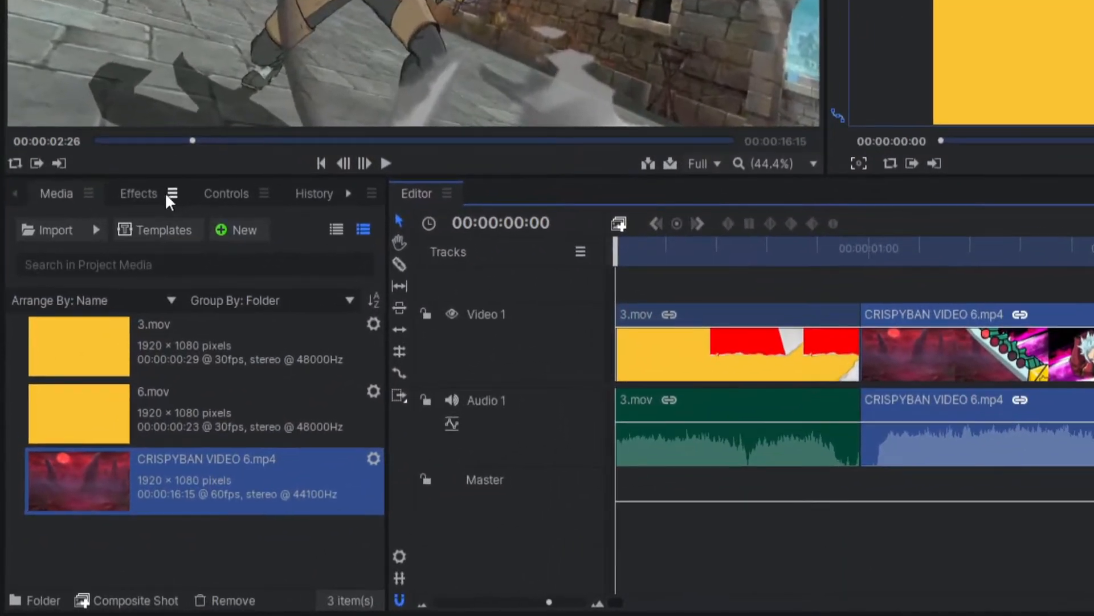
Step: Search effects for 'transi' and drop Linear Wipe onto the cut between 3.mov and the gameplay clip
{"action": "left_click", "coordinate": [134, 196]}
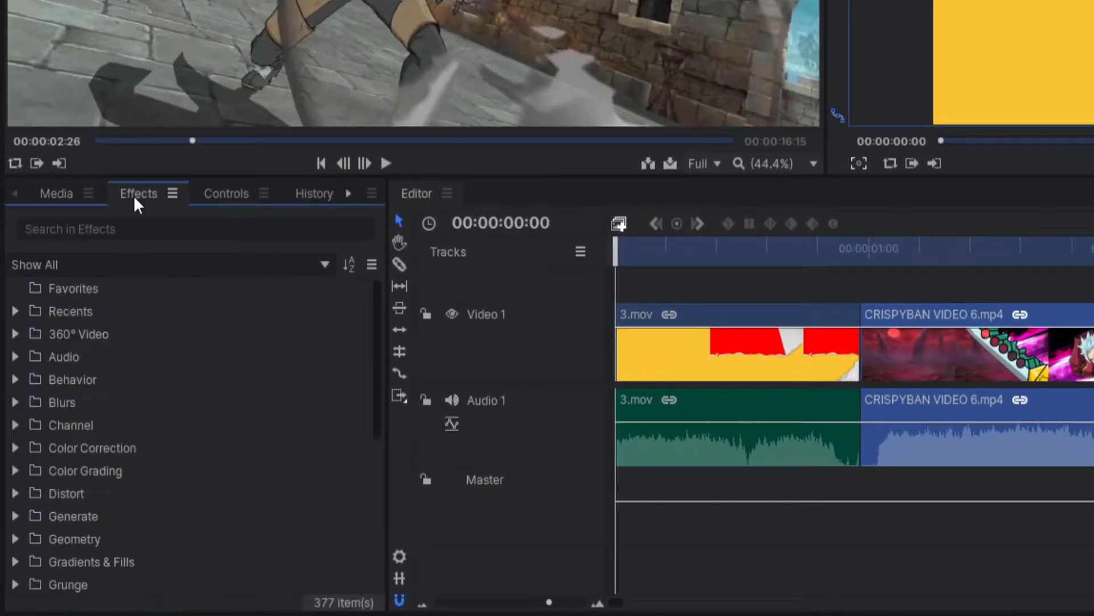
{"action": "left_click", "coordinate": [140, 229]}
{"action": "type", "text": "transi"}
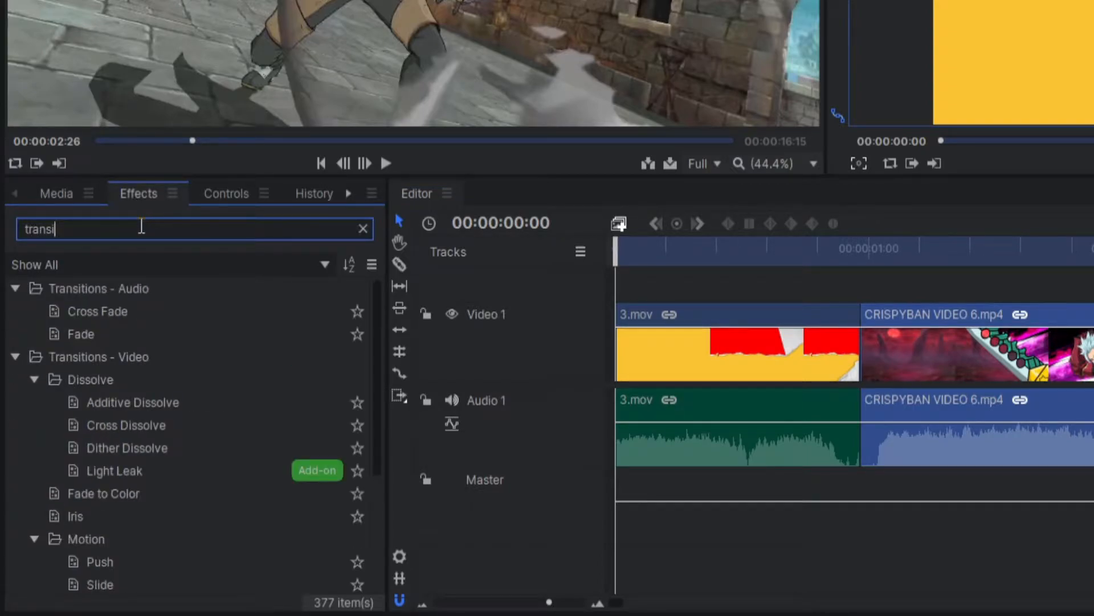
{"action": "scroll", "coordinate": [228, 484], "scroll_direction": "down", "scroll_amount": 3}
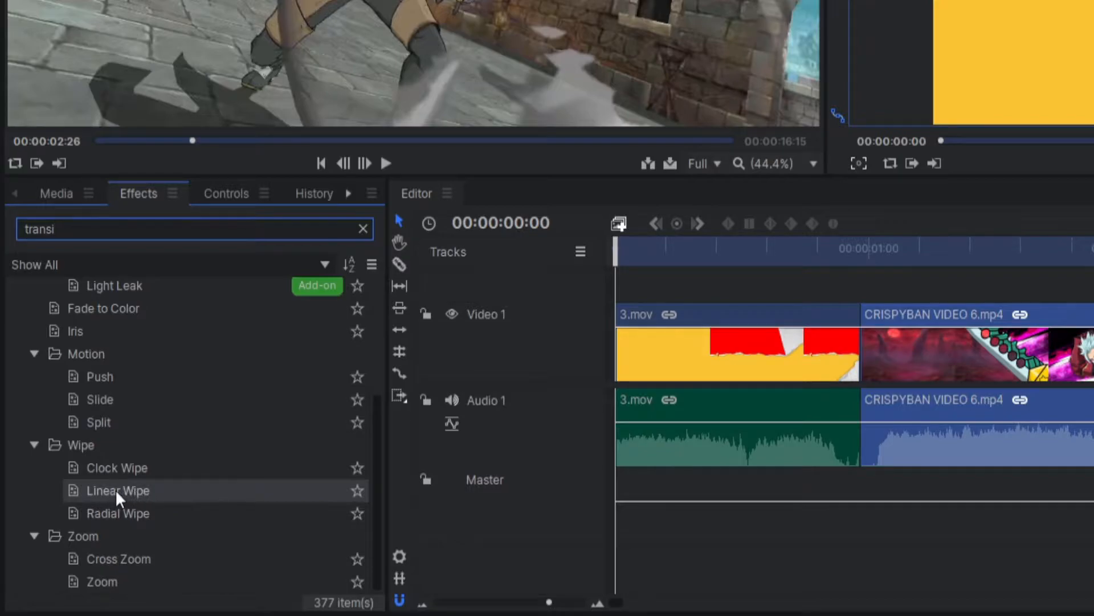
{"action": "left_click_drag", "start_coordinate": [99, 504], "coordinate": [860, 318]}
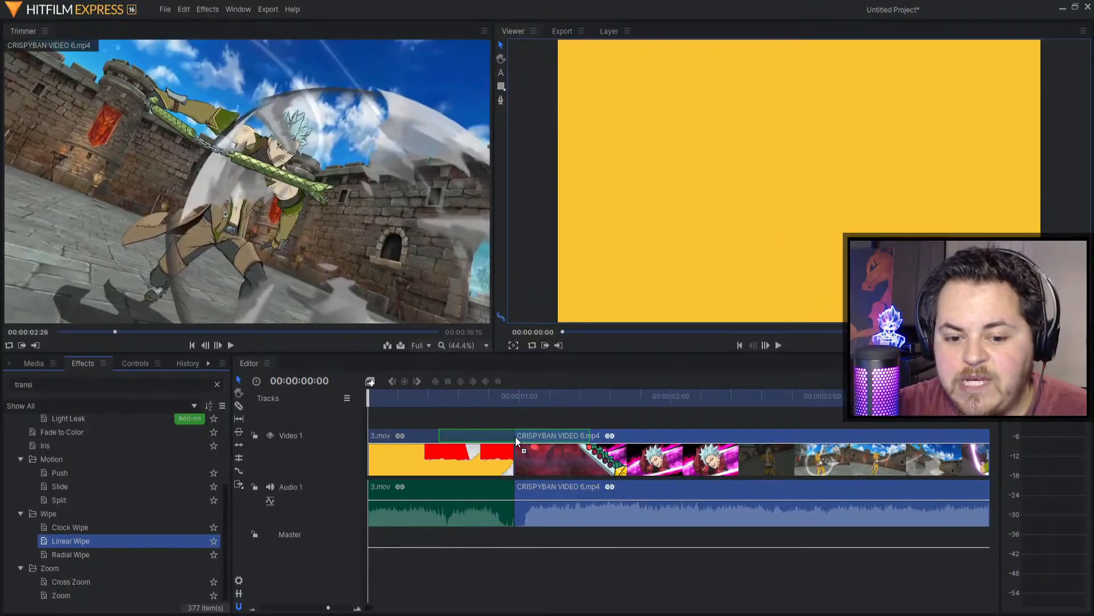
{"action": "left_click_drag", "start_coordinate": [516, 436], "coordinate": [514, 436]}
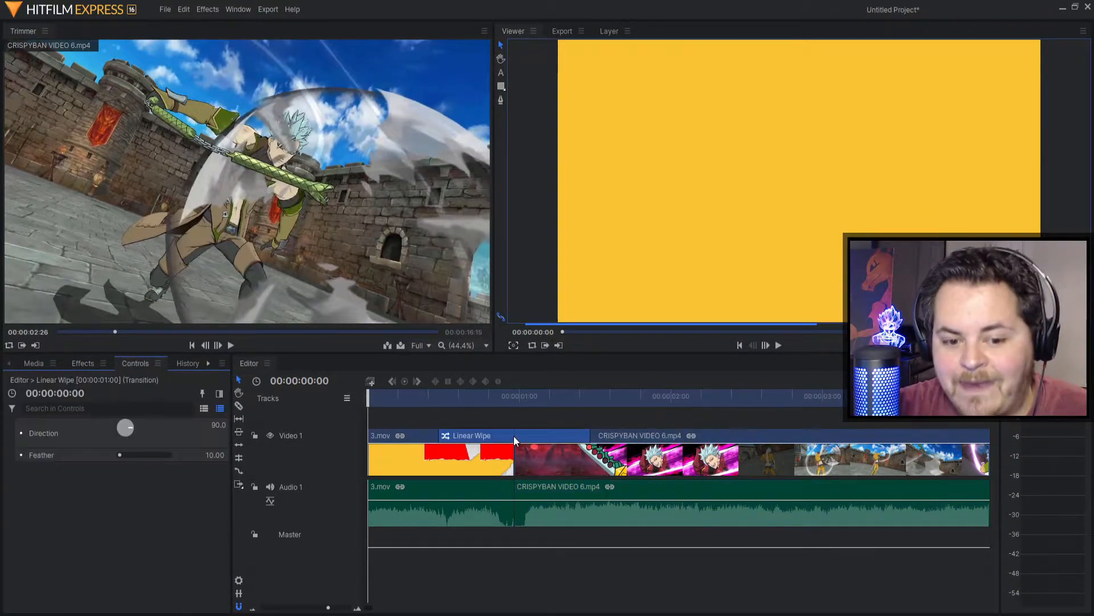
Step: Set the Linear Wipe Direction to 62.0 and Feather to 325.35
{"action": "left_click_drag", "start_coordinate": [369, 397], "coordinate": [459, 418]}
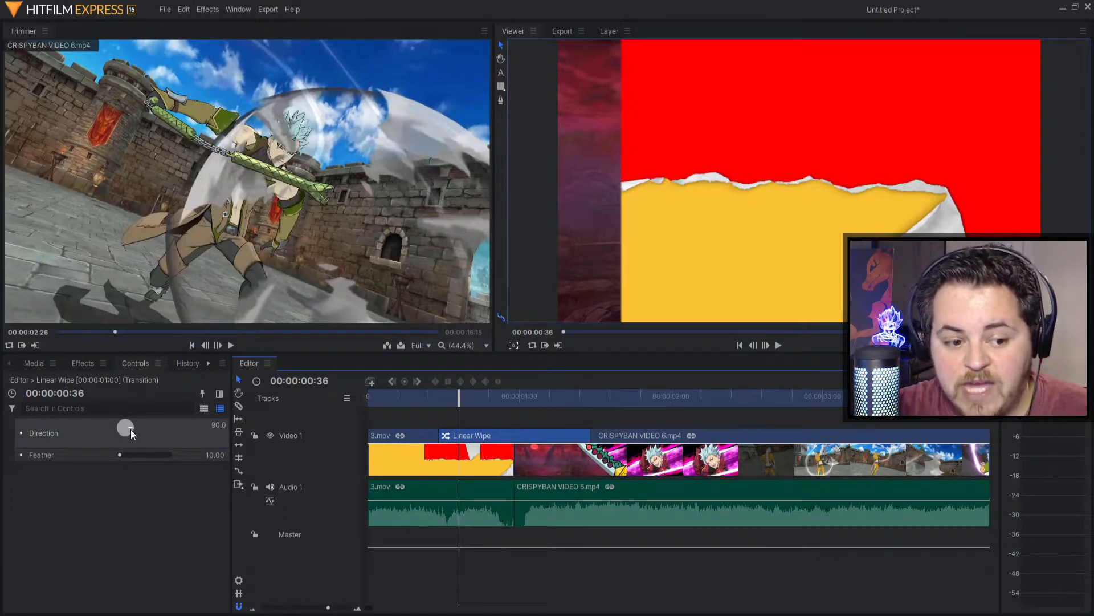
{"action": "left_click_drag", "start_coordinate": [131, 429], "coordinate": [127, 435]}
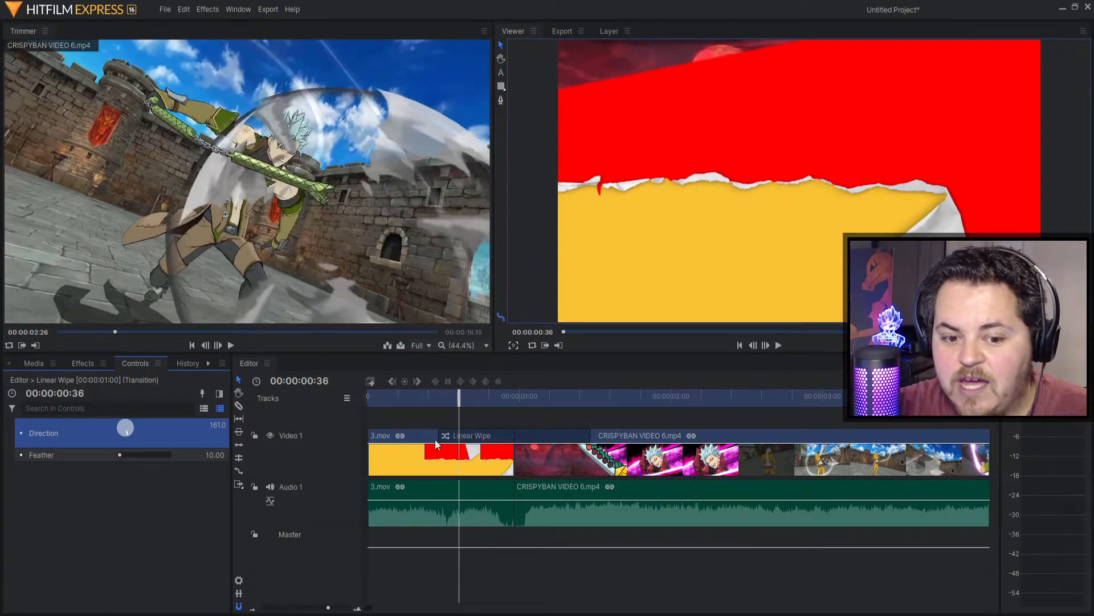
{"action": "key", "text": "space"}
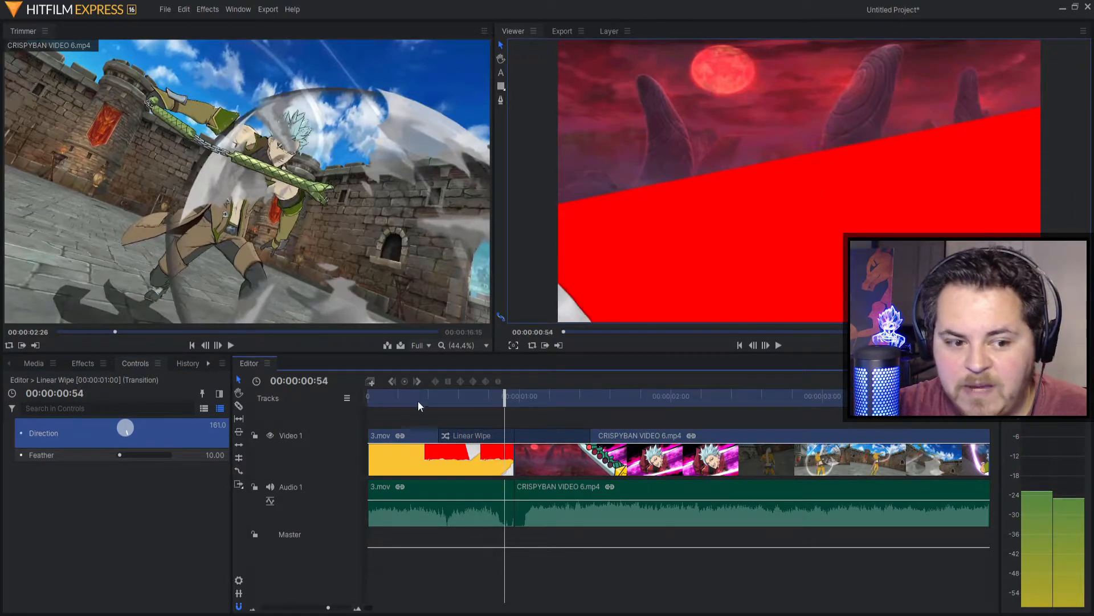
{"action": "left_click_drag", "start_coordinate": [127, 432], "coordinate": [130, 474]}
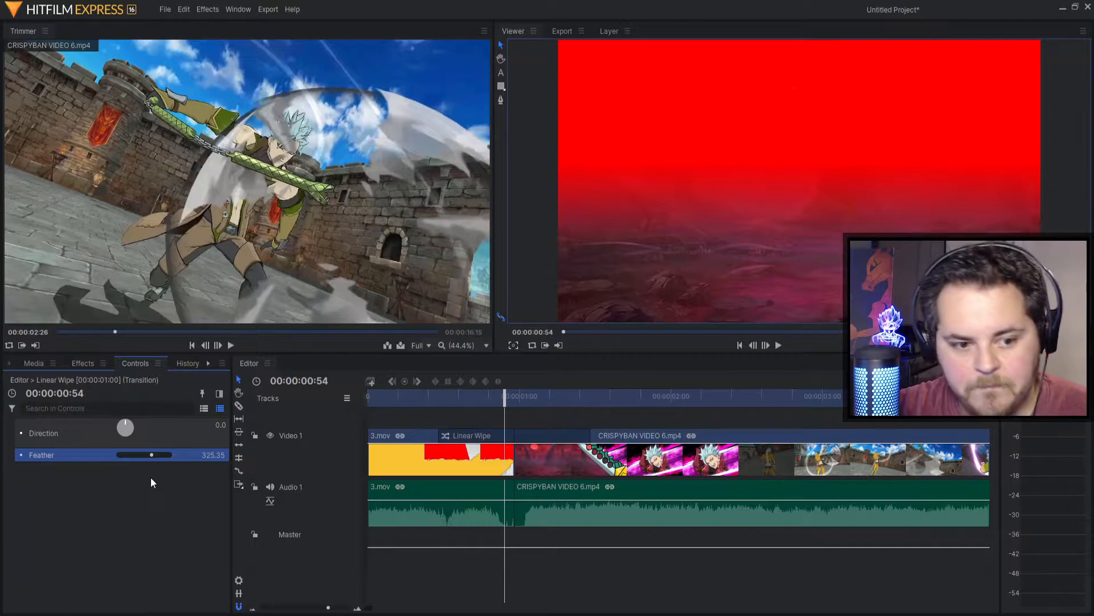
{"action": "left_click_drag", "start_coordinate": [125, 421], "coordinate": [386, 456]}
Step: Play the transition back from its start to check the angled wipe
{"action": "left_click_drag", "start_coordinate": [494, 403], "coordinate": [394, 393]}
{"action": "left_click", "coordinate": [778, 346]}
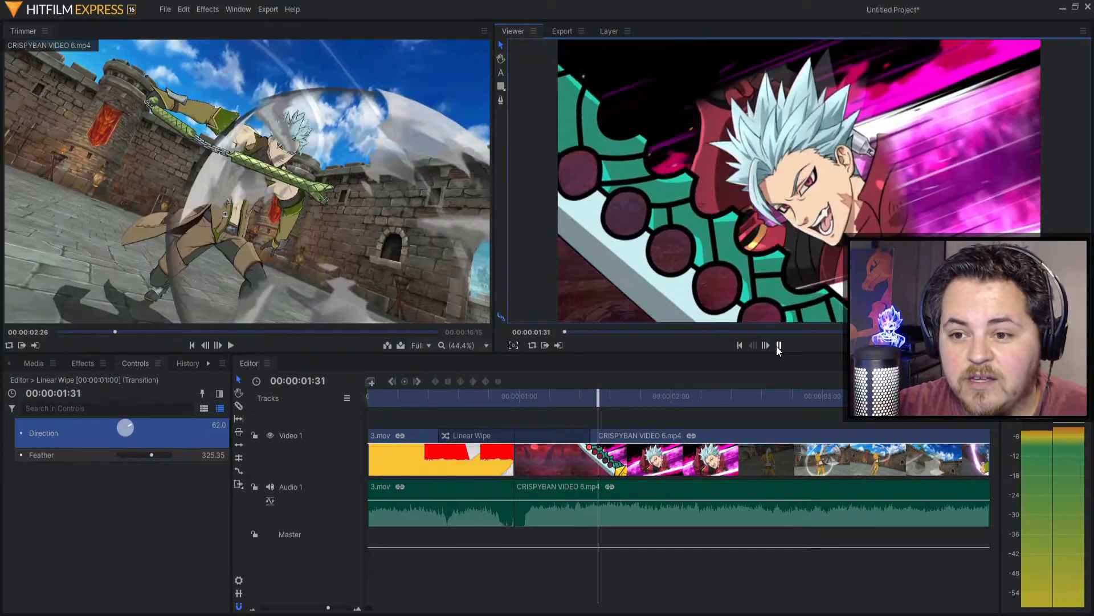
{"action": "left_click", "coordinate": [778, 345]}
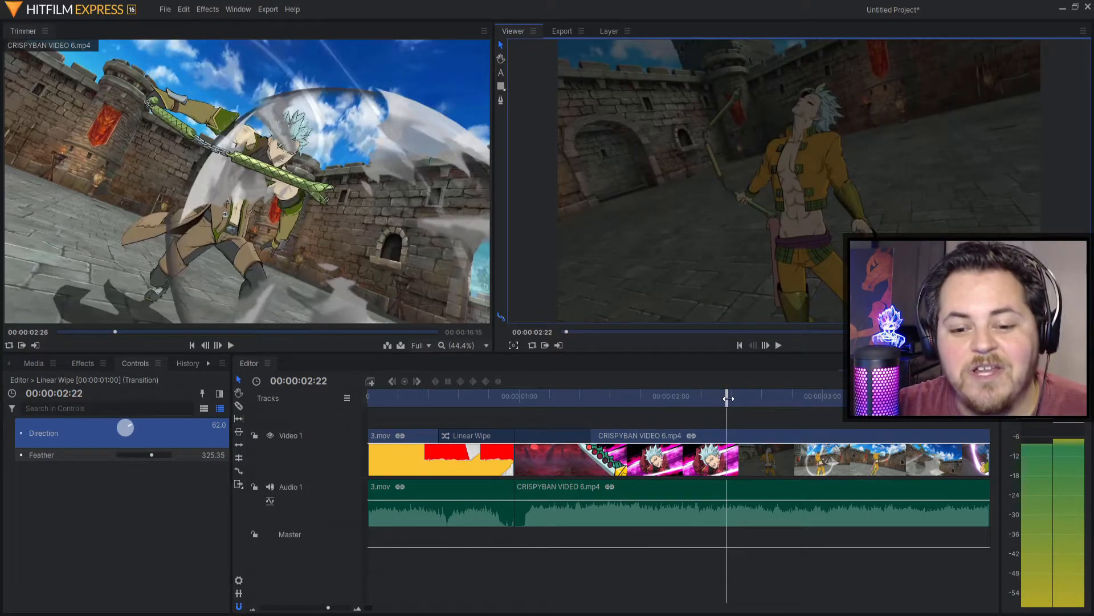
{"action": "left_click_drag", "start_coordinate": [728, 398], "coordinate": [370, 398]}
{"action": "key", "text": "space"}
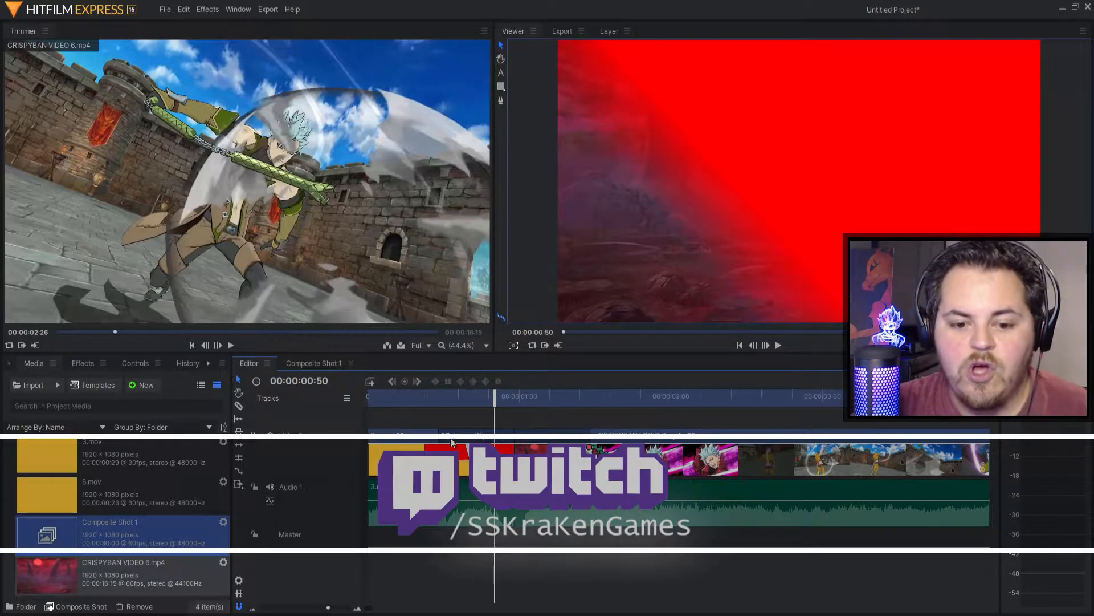
Step: Adjust the clip length at the transition, select the Linear Wipe, and return to the Media panel
{"action": "left_click_drag", "start_coordinate": [444, 436], "coordinate": [479, 436]}
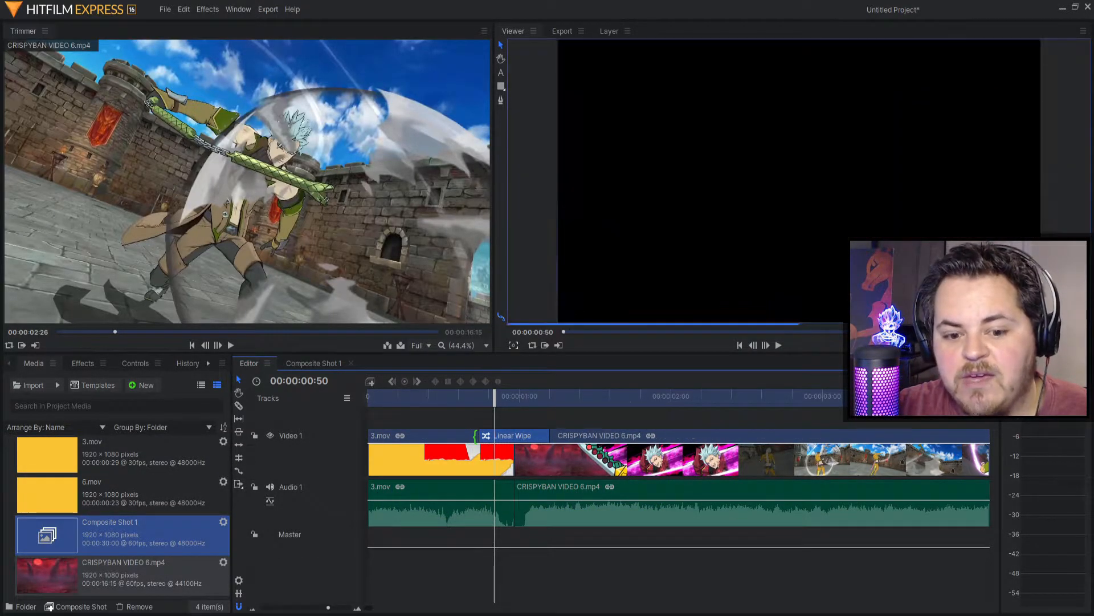
{"action": "mouse_move", "coordinate": [493, 395]}
{"action": "left_mouse_down"}
{"action": "mouse_move", "coordinate": [475, 397]}
{"action": "mouse_move", "coordinate": [616, 414]}
{"action": "mouse_move", "coordinate": [334, 398]}
{"action": "mouse_move", "coordinate": [494, 402]}
{"action": "left_mouse_up"}
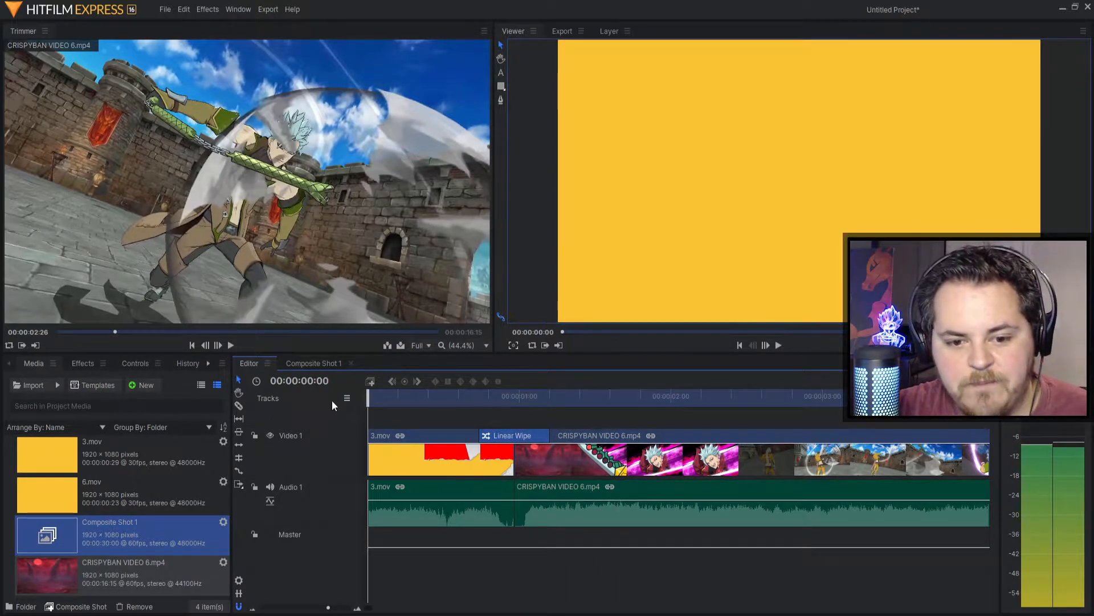
{"action": "left_click", "coordinate": [487, 448]}
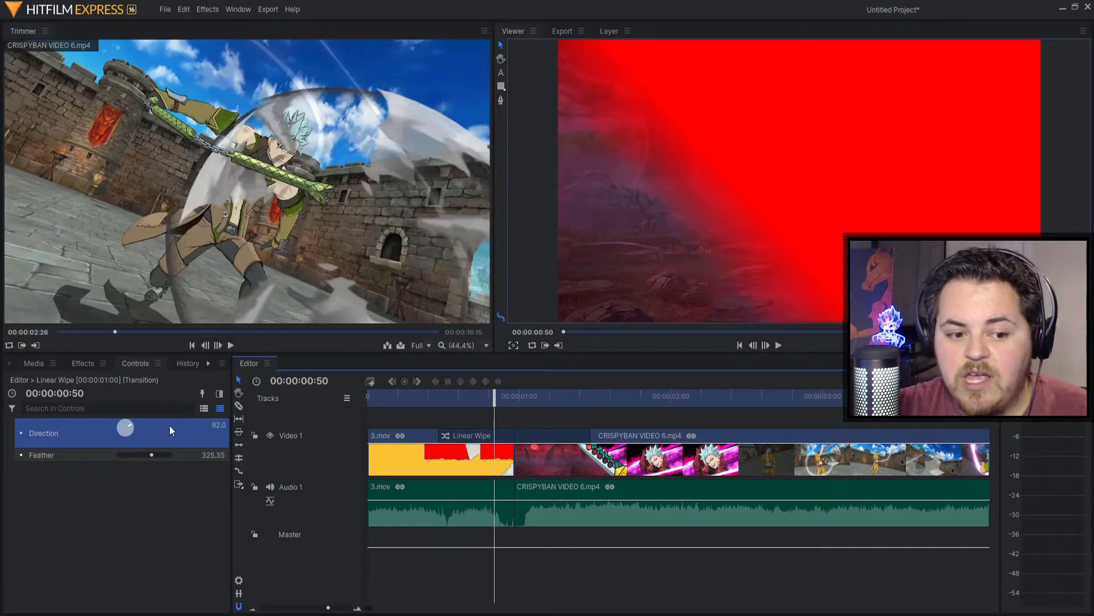
{"action": "left_click", "coordinate": [32, 364]}
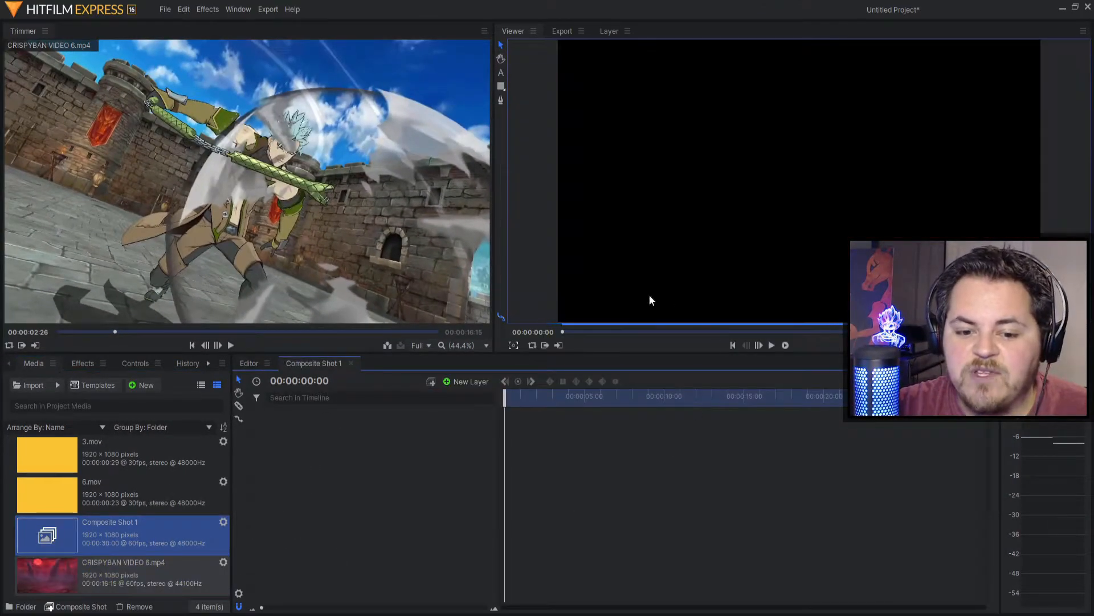
Step: Open the Composite Shot 1 timeline, add 3.mov as a layer, and preview it
{"action": "left_click", "coordinate": [248, 363]}
{"action": "left_click", "coordinate": [307, 366]}
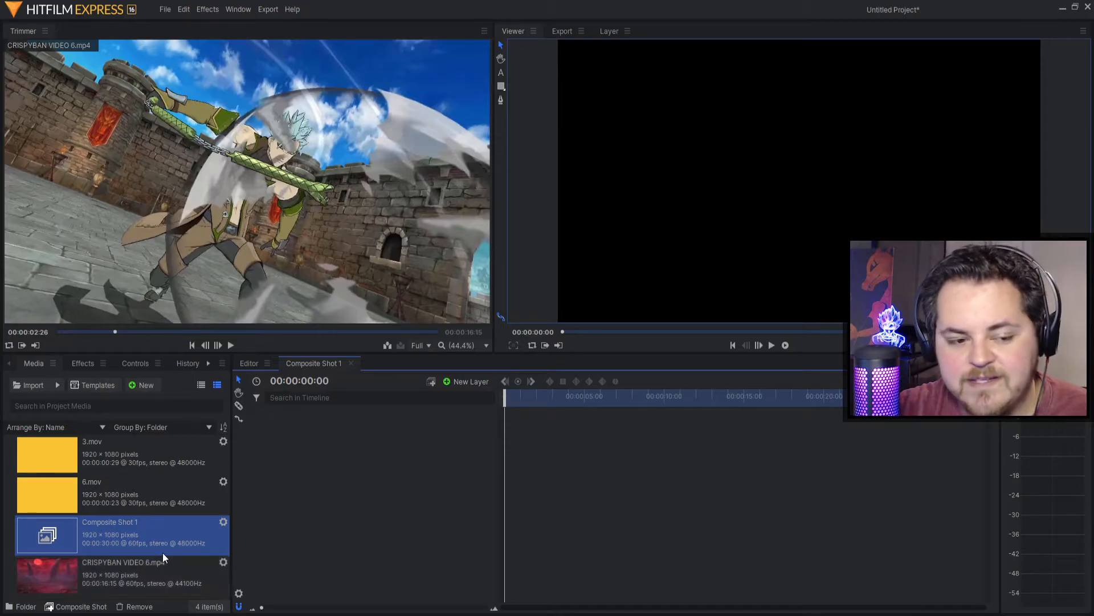
{"action": "left_click", "coordinate": [69, 456]}
{"action": "left_click_drag", "start_coordinate": [68, 456], "coordinate": [712, 374]}
{"action": "left_click", "coordinate": [772, 345]}
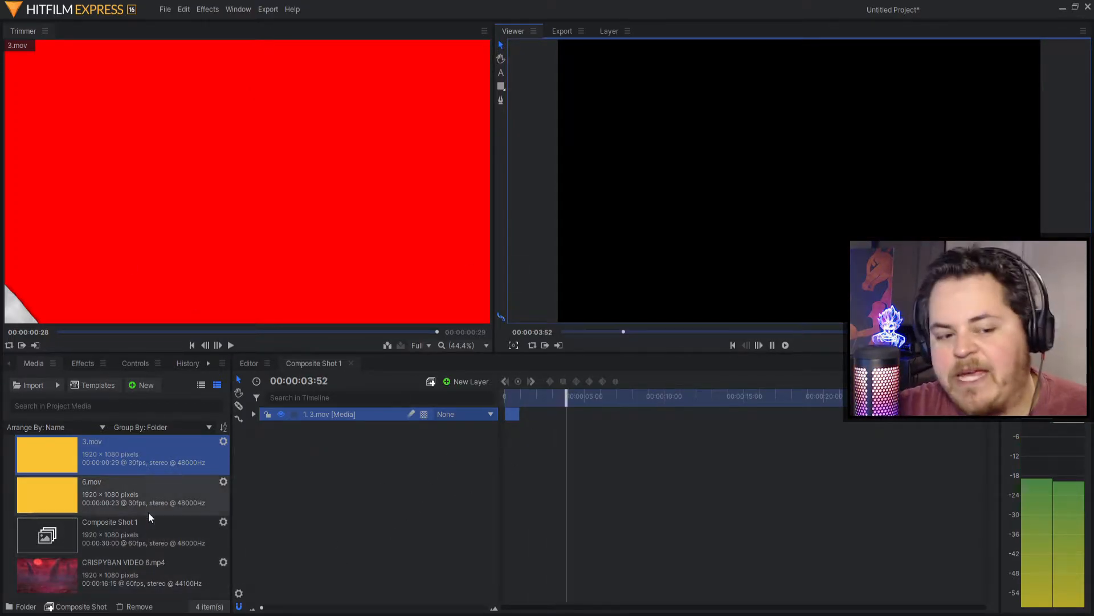
Step: Add CRISPYBAN VIDEO 6.mp4 as layer 2 beneath 3.mov and play the composite from the start
{"action": "left_click_drag", "start_coordinate": [43, 585], "coordinate": [399, 439]}
{"action": "left_click", "coordinate": [577, 399]}
{"action": "key", "text": "Home"}
{"action": "left_click", "coordinate": [772, 345]}
{"action": "left_click", "coordinate": [772, 345]}
{"action": "key", "text": "Home"}
{"action": "left_click", "coordinate": [306, 530]}
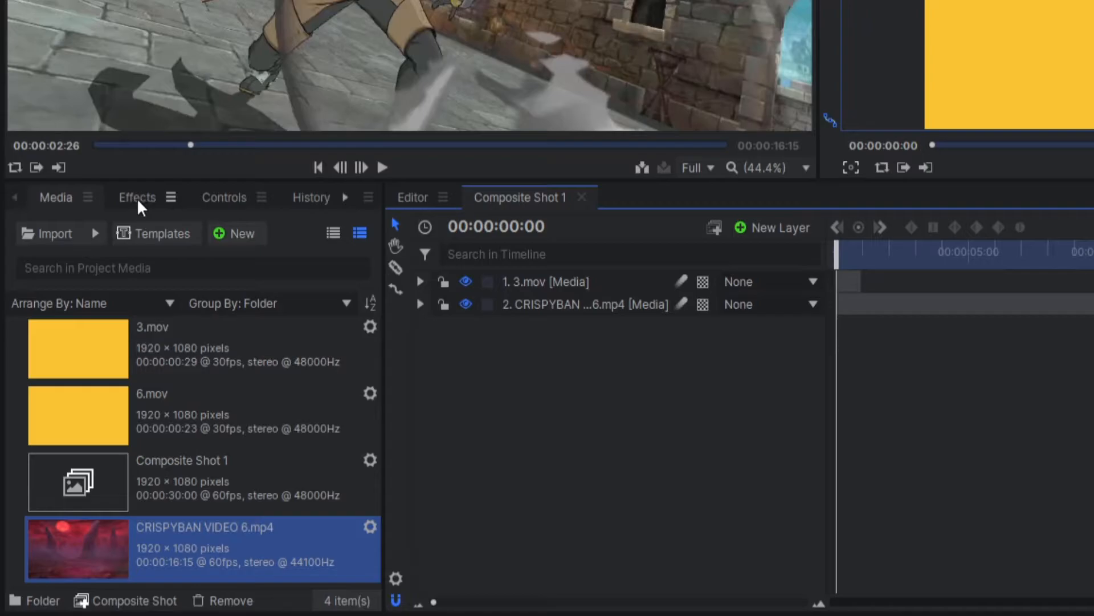
Step: Replace the effects search with 'lumin', apply Luminance Key to 3.mov, and expand its settings
{"action": "left_click", "coordinate": [136, 197]}
{"action": "left_click", "coordinate": [96, 232]}
{"action": "left_click_drag", "start_coordinate": [97, 232], "coordinate": [5, 224]}
{"action": "key", "text": "BackSpace"}
{"action": "type", "text": "lumin"}
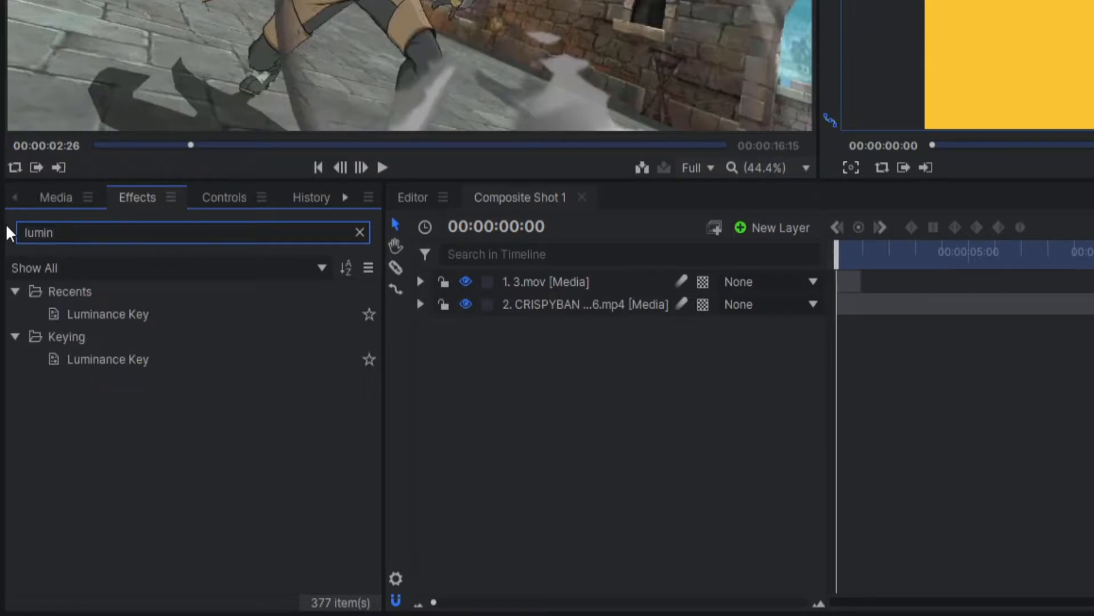
{"action": "left_click", "coordinate": [115, 361]}
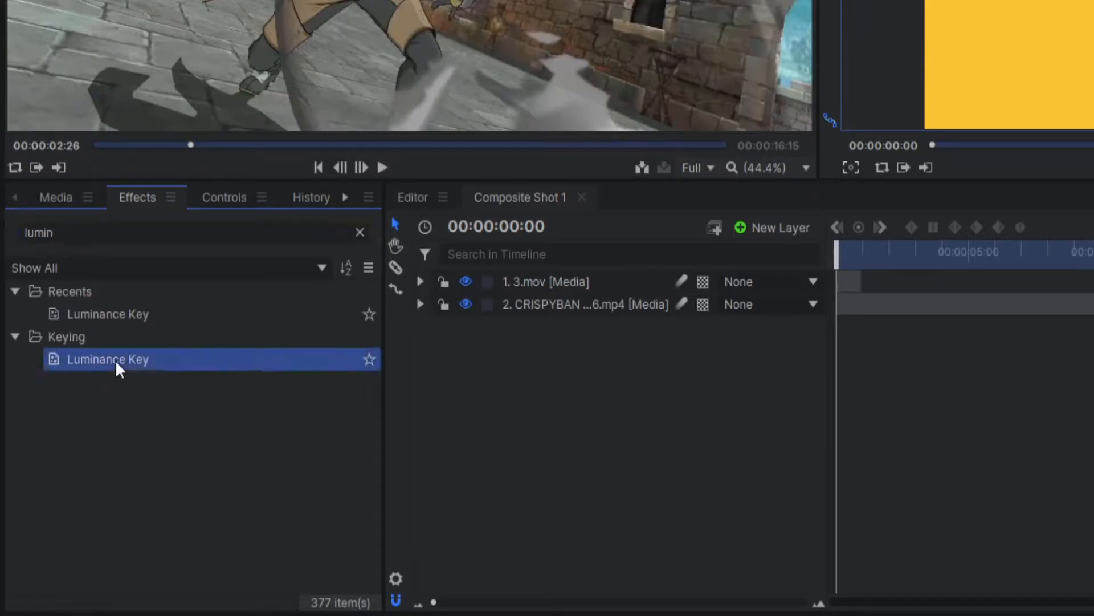
{"action": "left_click_drag", "start_coordinate": [567, 278], "coordinate": [569, 277]}
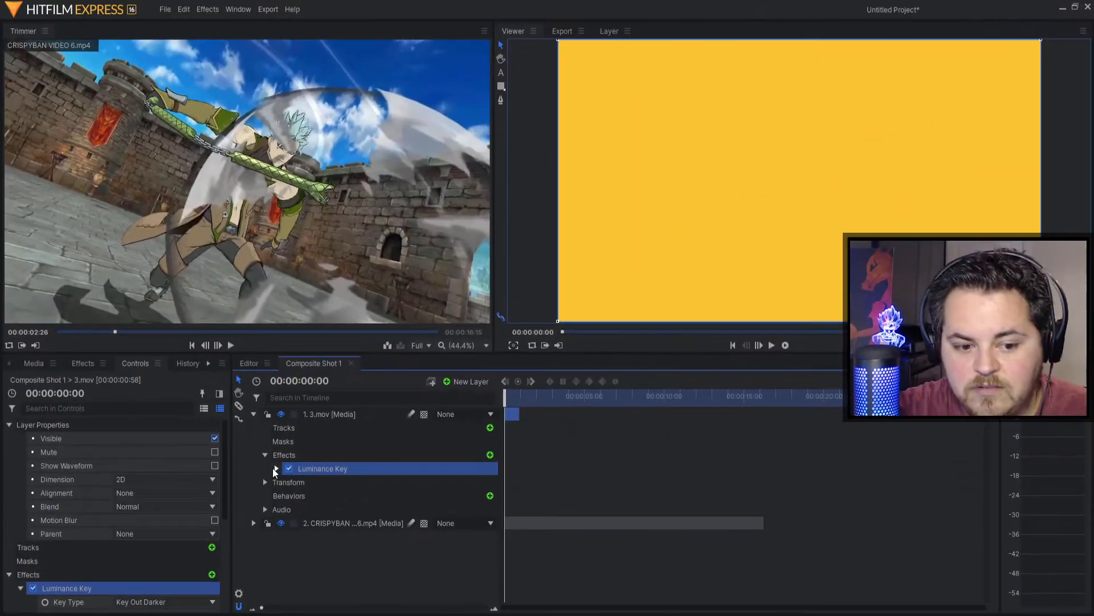
{"action": "left_click", "coordinate": [276, 468]}
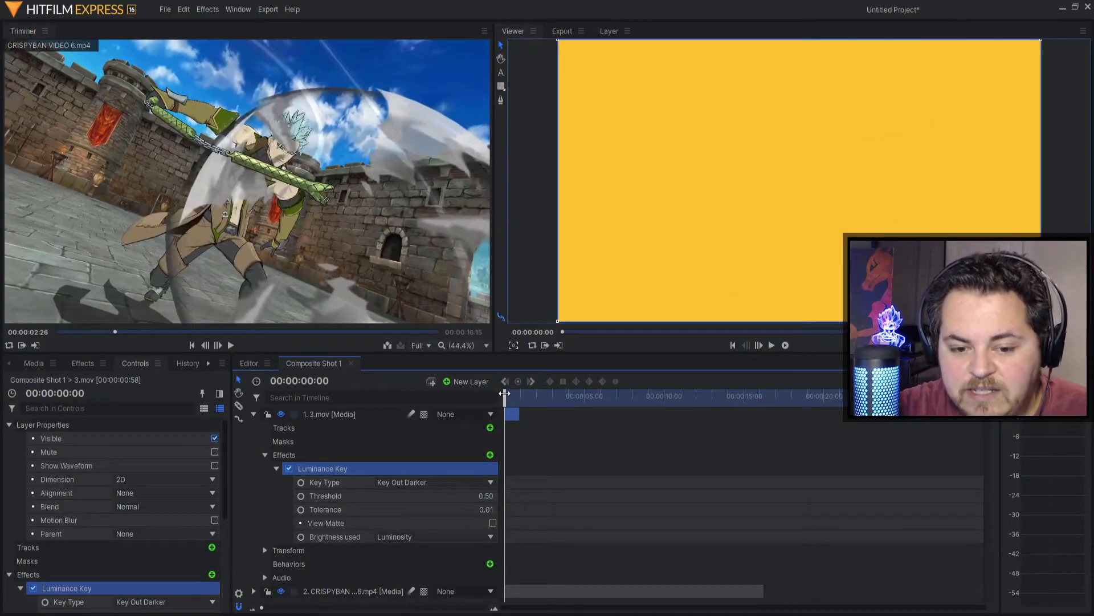
Step: Preview the key, then try Luminance Key thresholds of 0.10, 1.00 and 0.15
{"action": "key", "text": "space"}
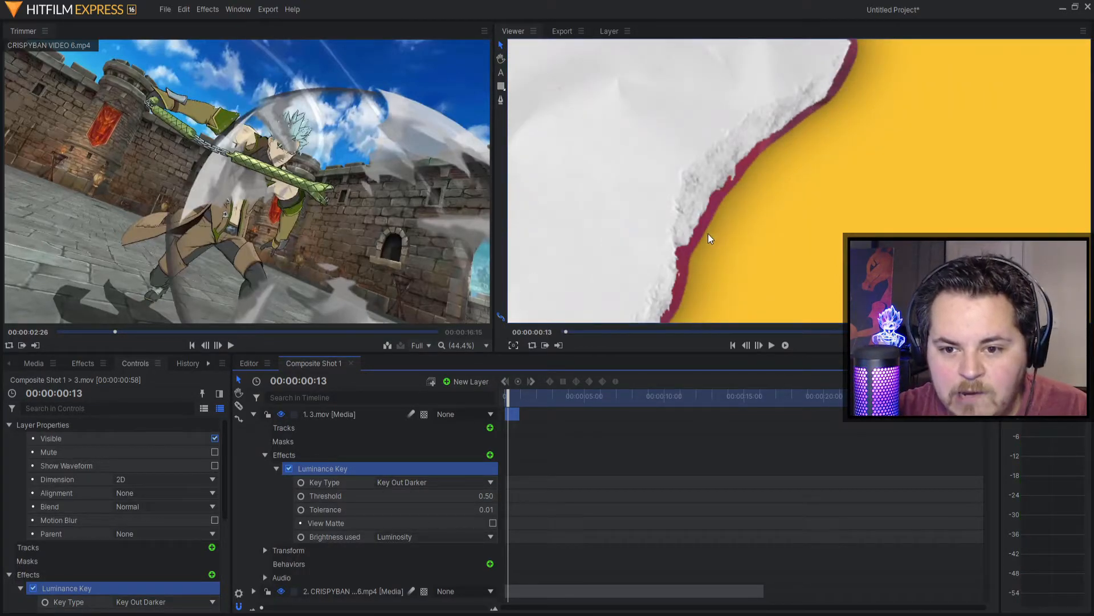
{"action": "scroll", "coordinate": [764, 156], "scroll_direction": "down", "scroll_amount": 2}
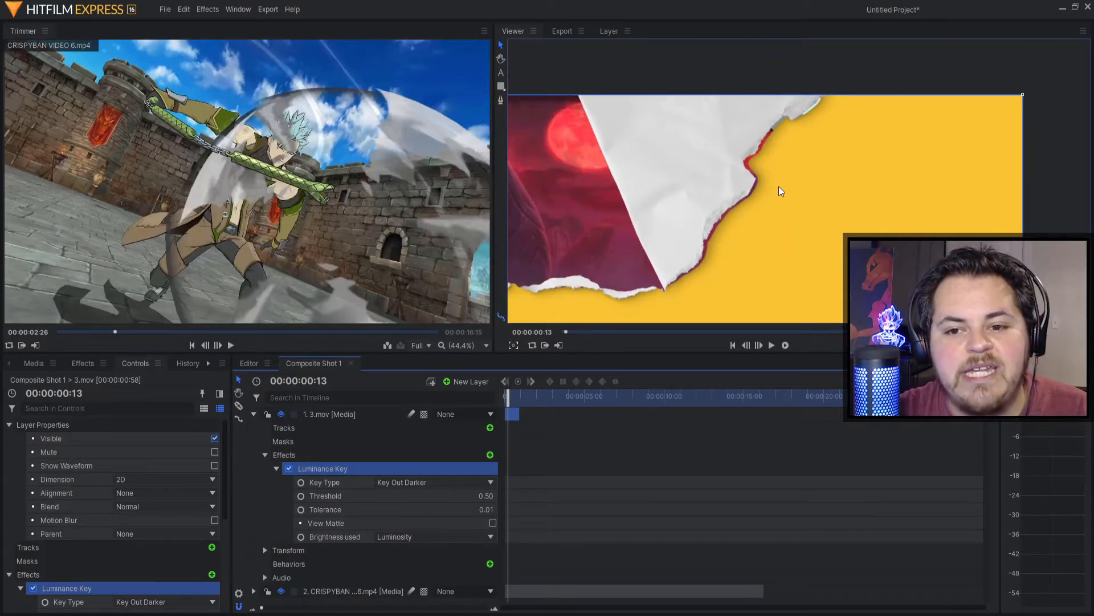
{"action": "scroll", "coordinate": [730, 228], "scroll_direction": "down", "scroll_amount": 1}
{"action": "left_click_drag", "start_coordinate": [726, 232], "coordinate": [745, 210]}
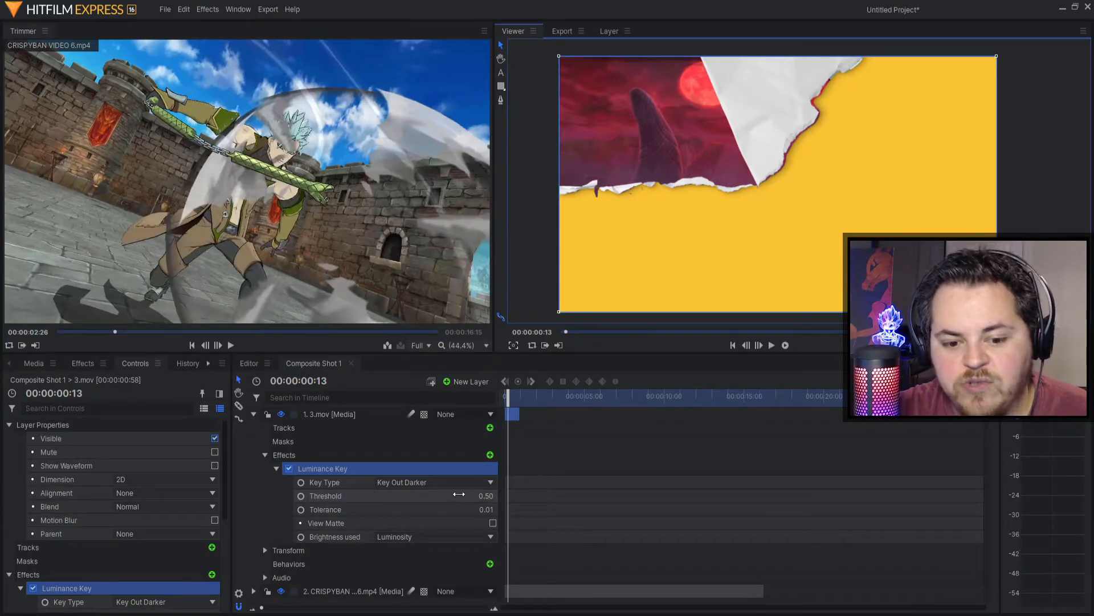
{"action": "left_click", "coordinate": [486, 496]}
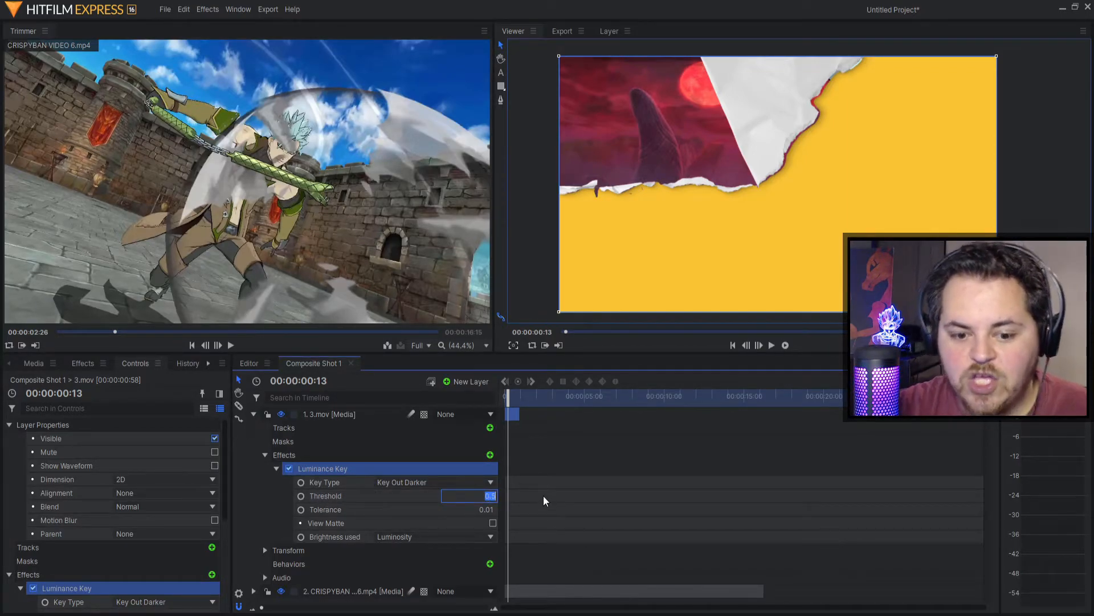
{"action": "key", "text": "Return"}
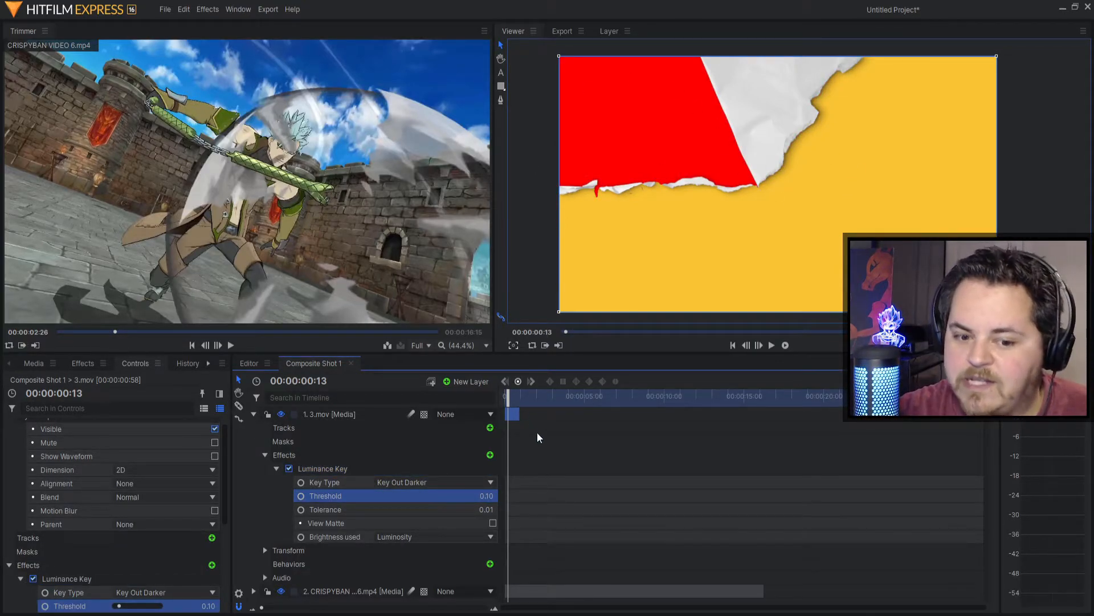
{"action": "left_click", "coordinate": [486, 496]}
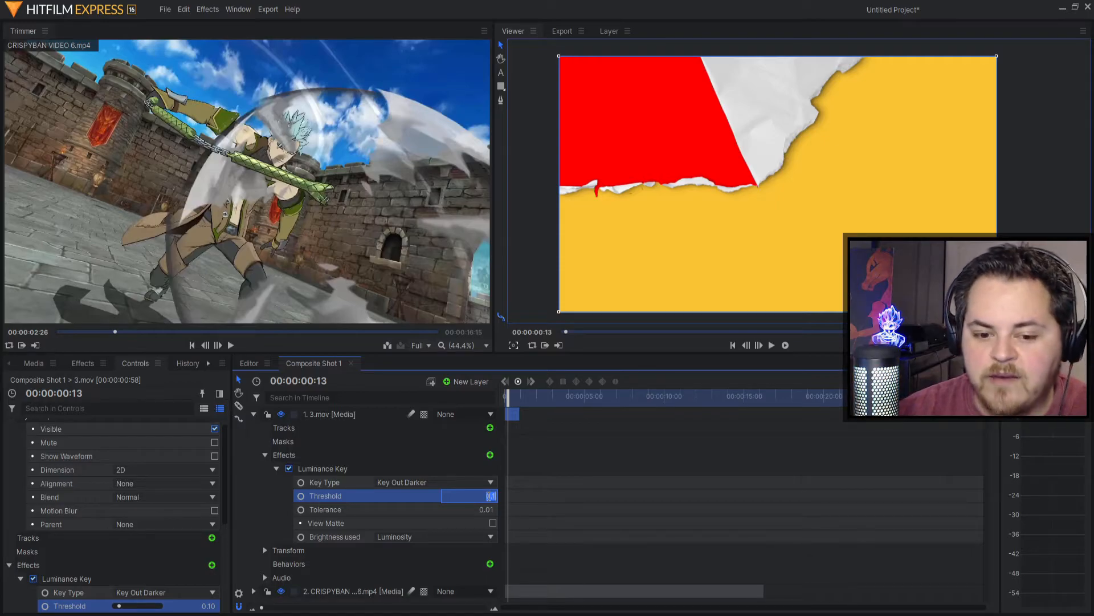
{"action": "type", "text": "1"}
{"action": "key", "text": "Return"}
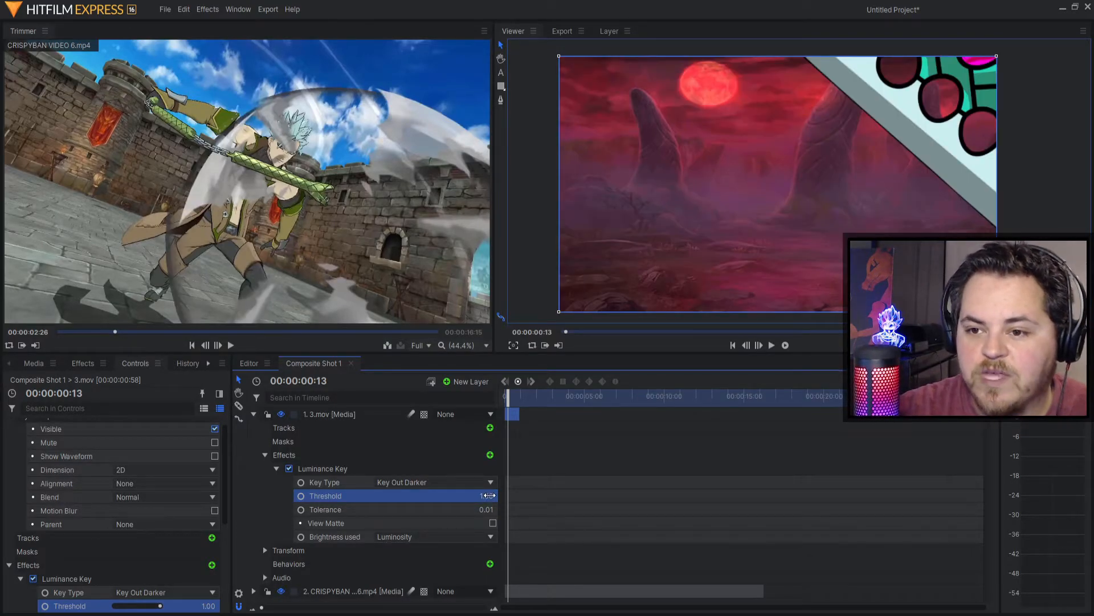
{"action": "left_click", "coordinate": [489, 495]}
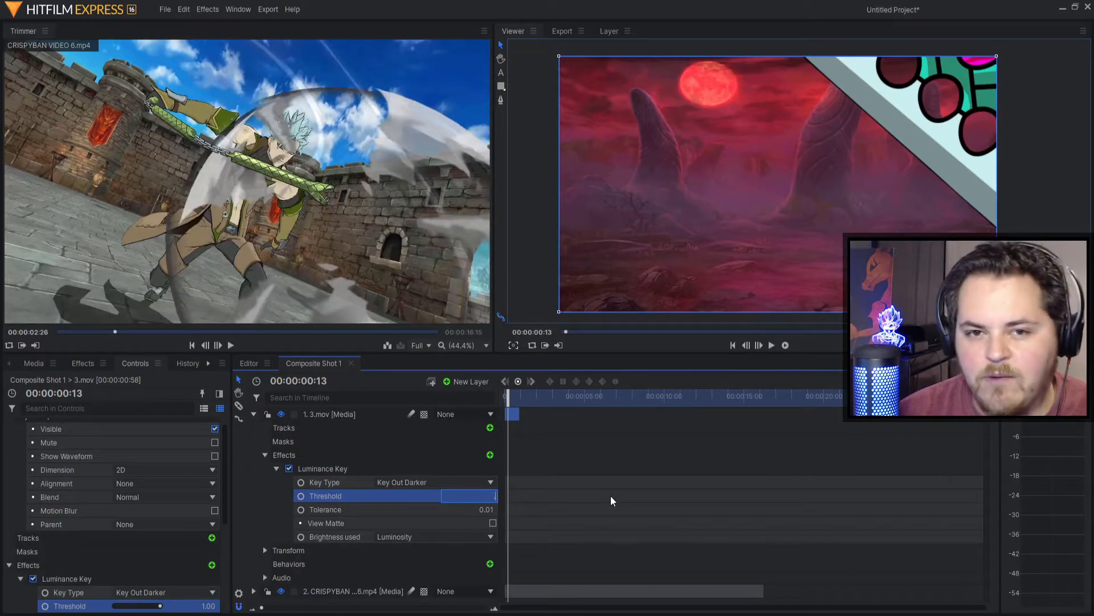
{"action": "type", "text": ".15"}
{"action": "key", "text": "Return"}
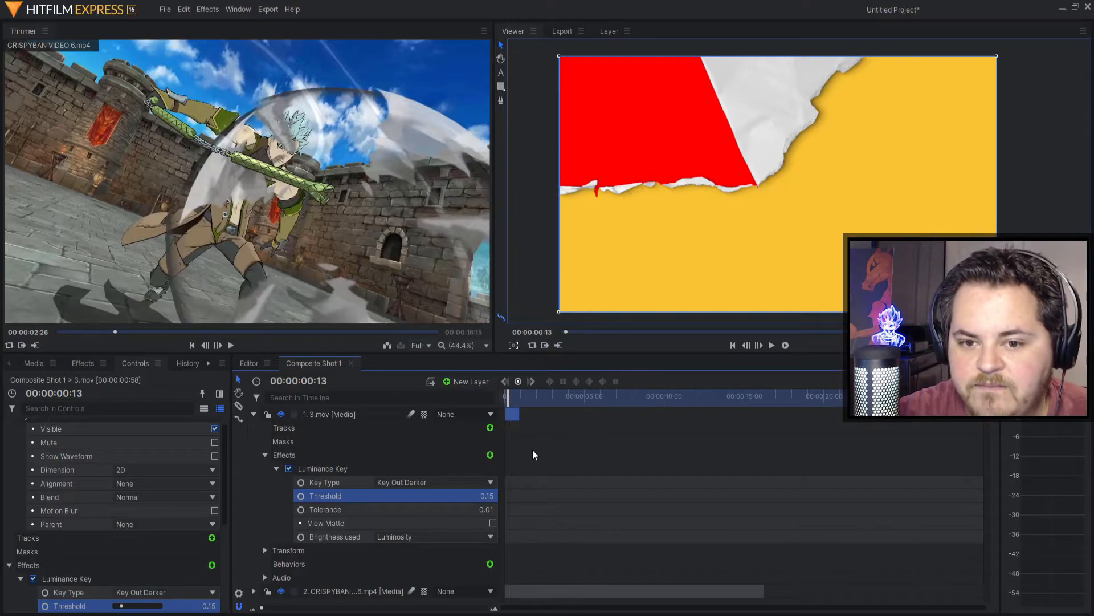
Step: Refine the Threshold through 0.25 and 0.29 to 0.31, then scrub to a later frame to check
{"action": "left_click", "coordinate": [484, 497]}
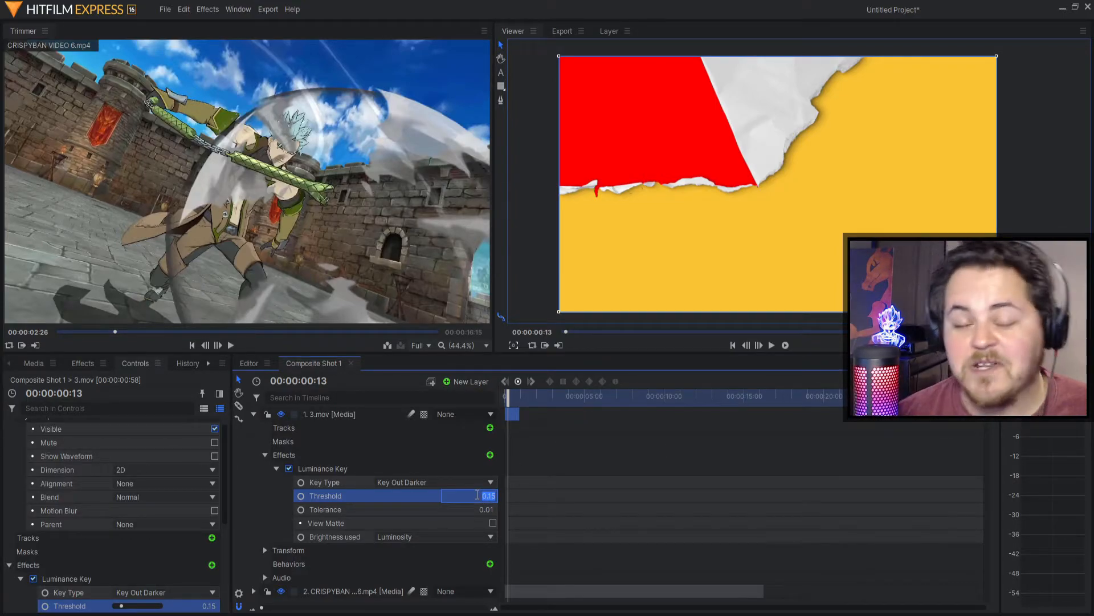
{"action": "key", "text": "BackSpace"}
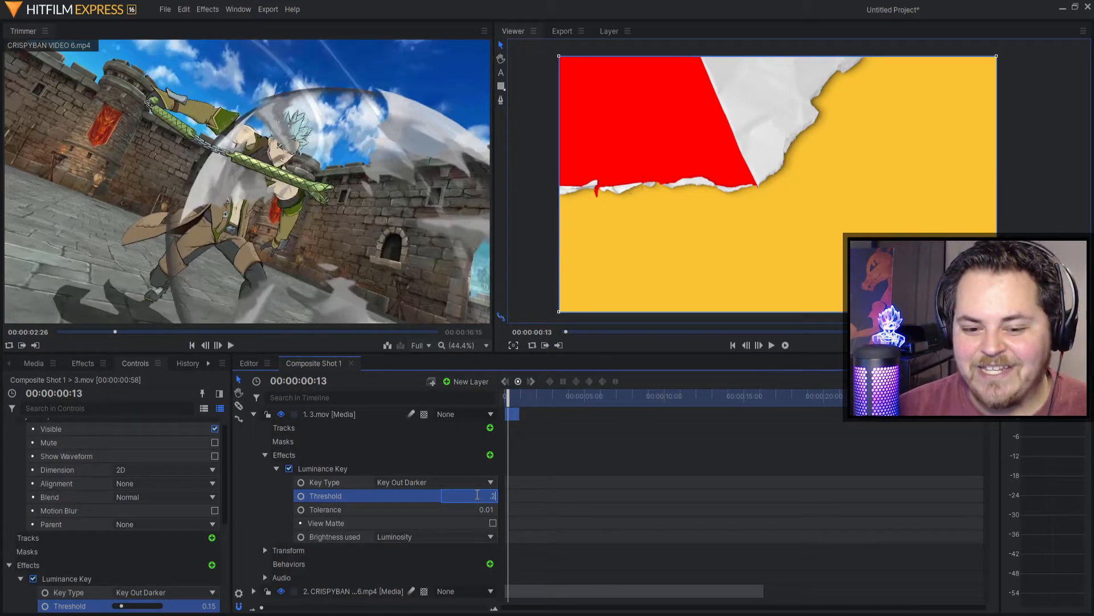
{"action": "key", "text": "Return"}
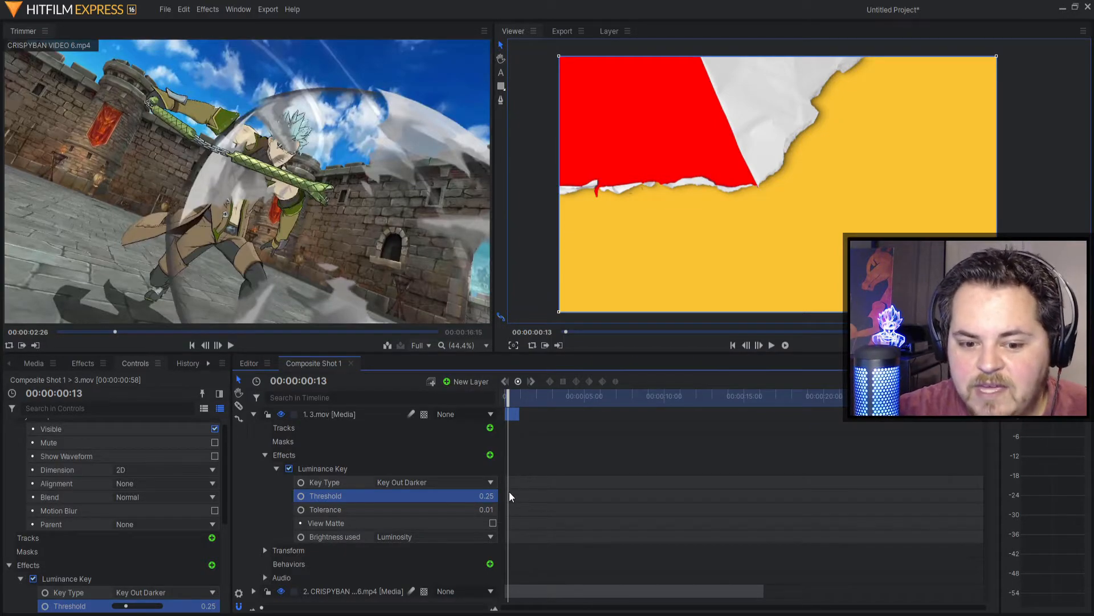
{"action": "left_click", "coordinate": [487, 497]}
{"action": "key", "text": "BackSpace"}
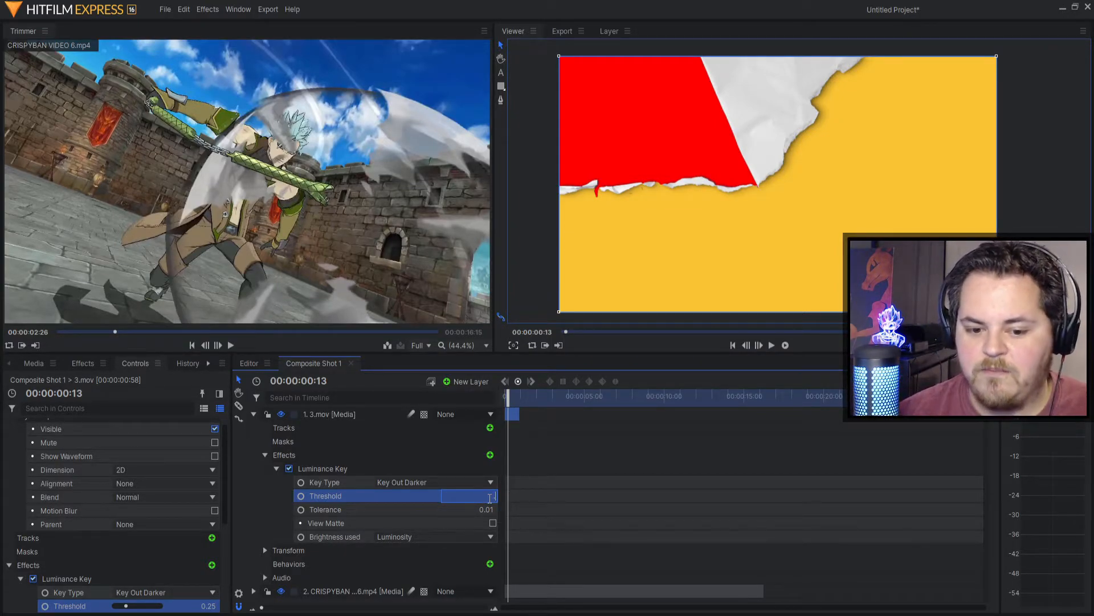
{"action": "type", "text": ".29"}
{"action": "key", "text": "Return"}
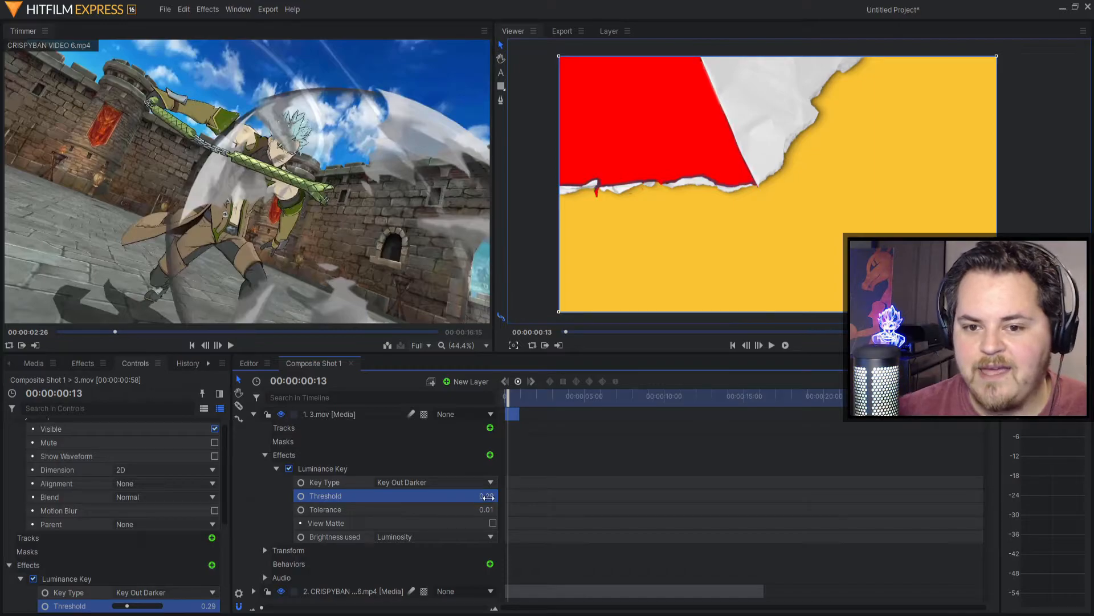
{"action": "scroll", "coordinate": [735, 188], "scroll_direction": "up", "scroll_amount": 3}
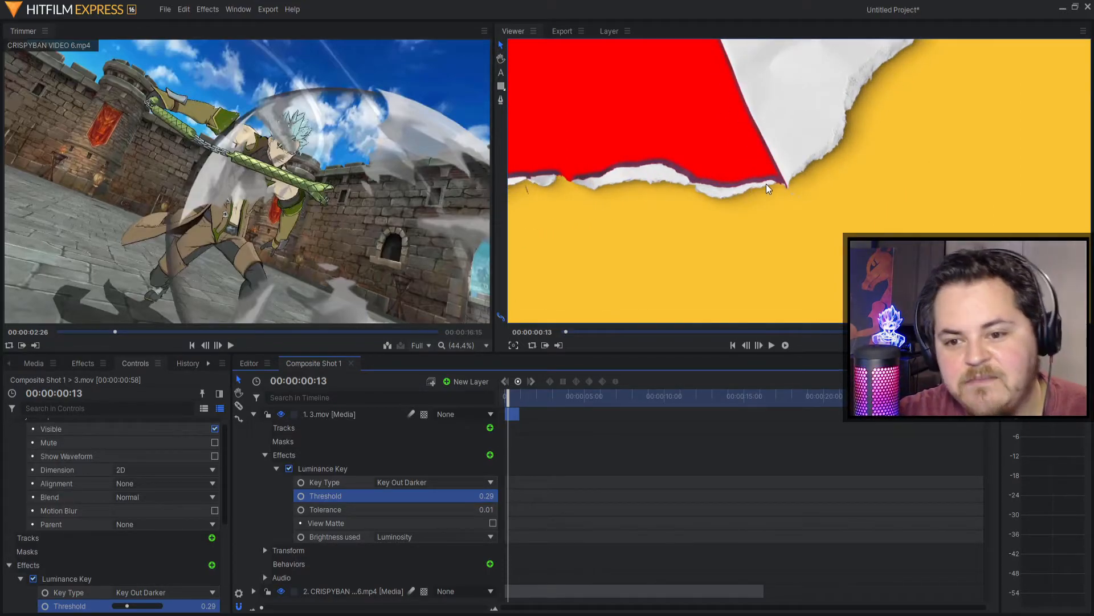
{"action": "scroll", "coordinate": [722, 191], "scroll_direction": "down", "scroll_amount": 3}
{"action": "left_click", "coordinate": [488, 497]}
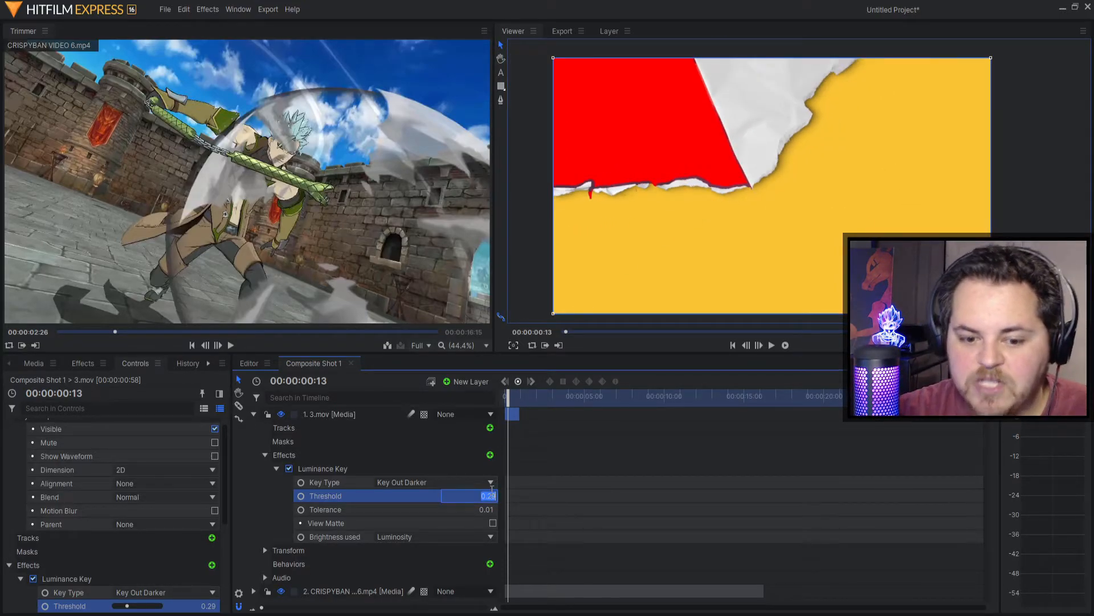
{"action": "type", "text": "31"}
{"action": "key", "text": "Return"}
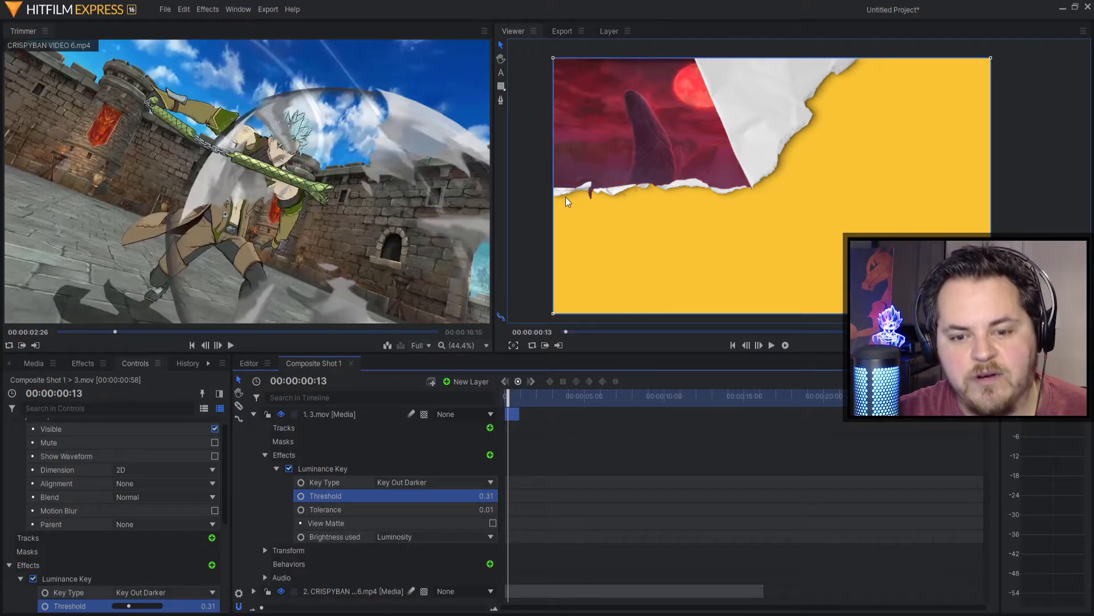
{"action": "left_click_drag", "start_coordinate": [507, 397], "coordinate": [397, 411]}
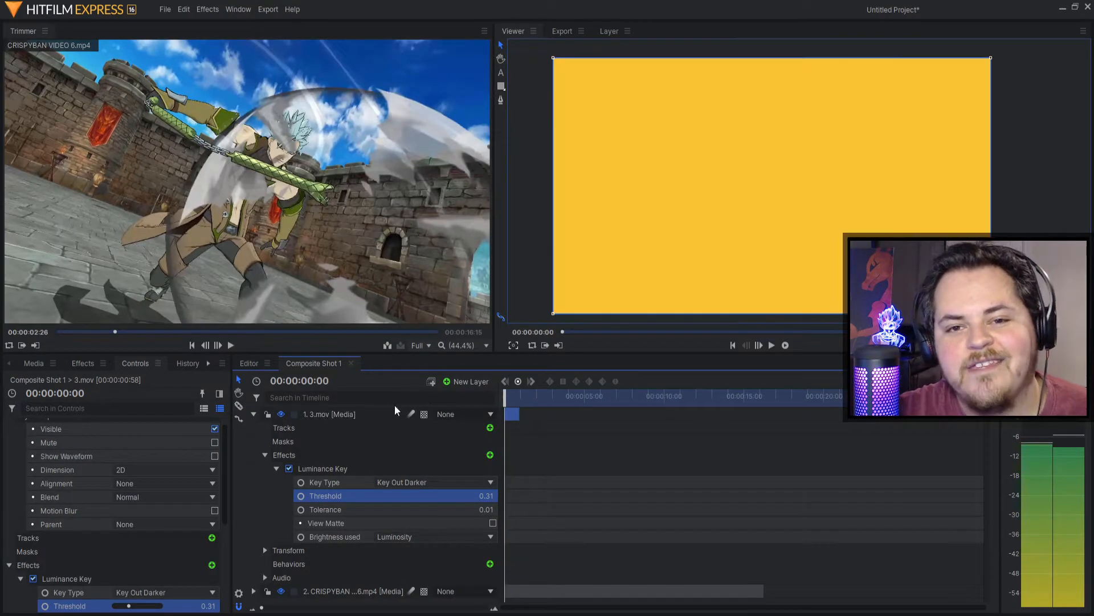
Step: Play the composite, undo a Key Type change, and set Tolerance to 1.00
{"action": "key", "text": "space"}
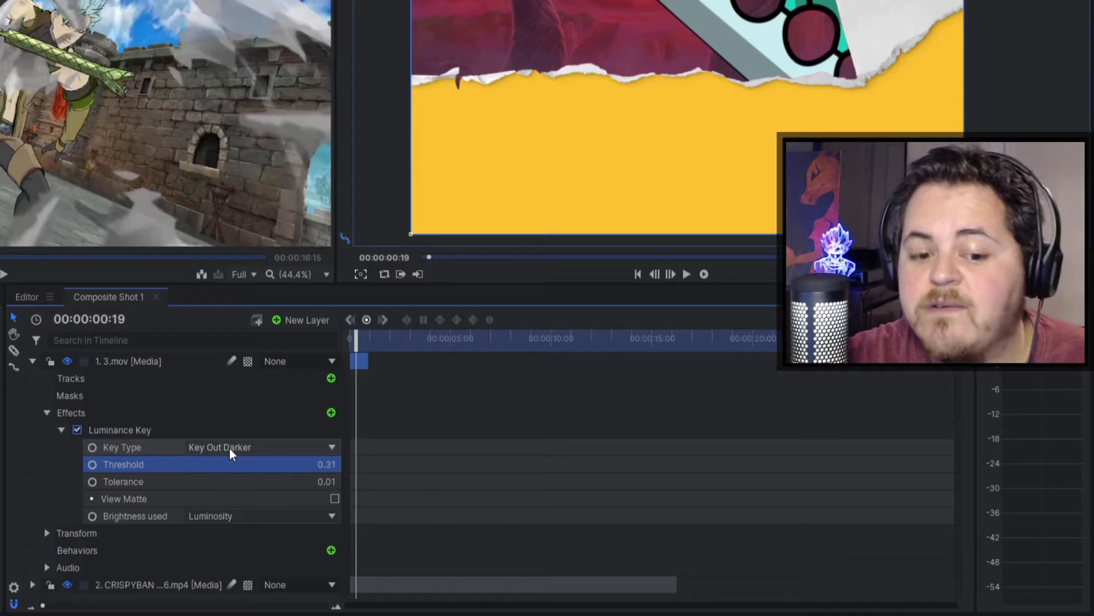
{"action": "left_click", "coordinate": [229, 447]}
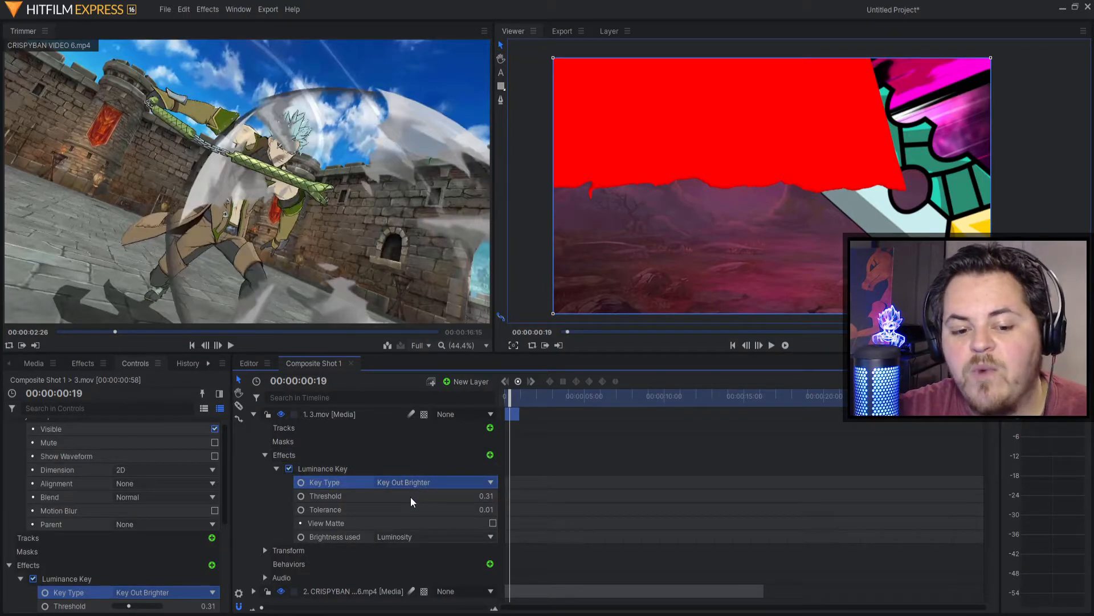
{"action": "key", "text": "ctrl+z"}
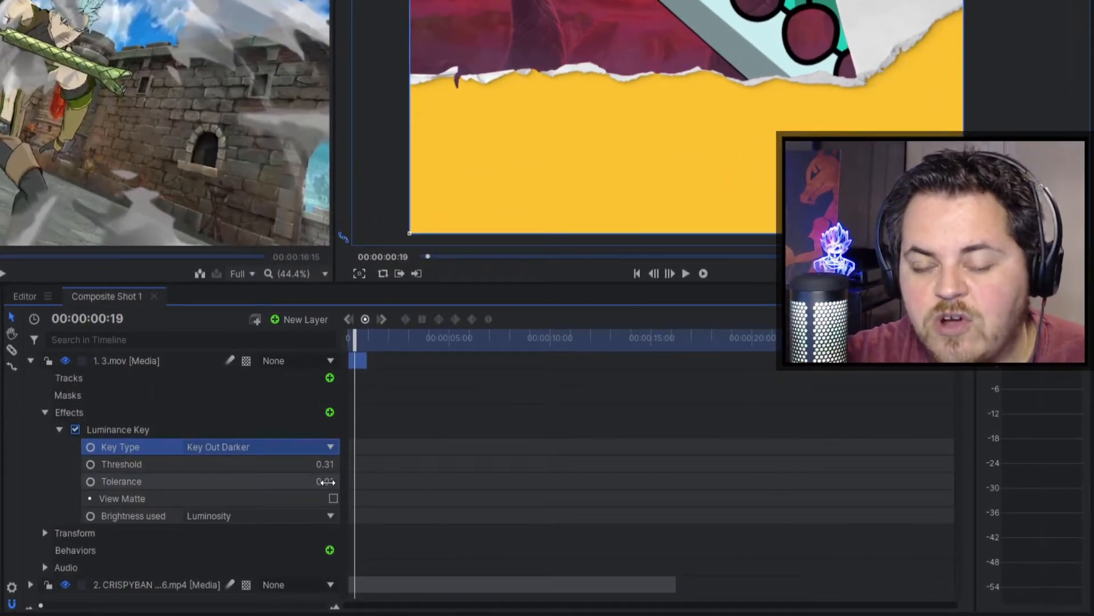
{"action": "left_click", "coordinate": [326, 482]}
{"action": "type", "text": "1"}
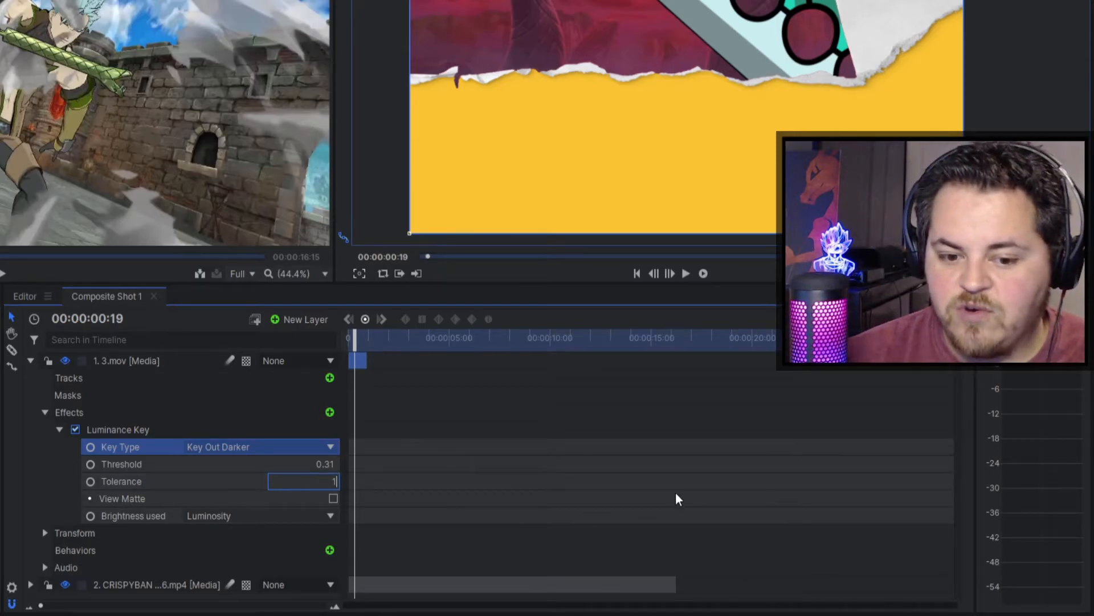
{"action": "key", "text": "Return"}
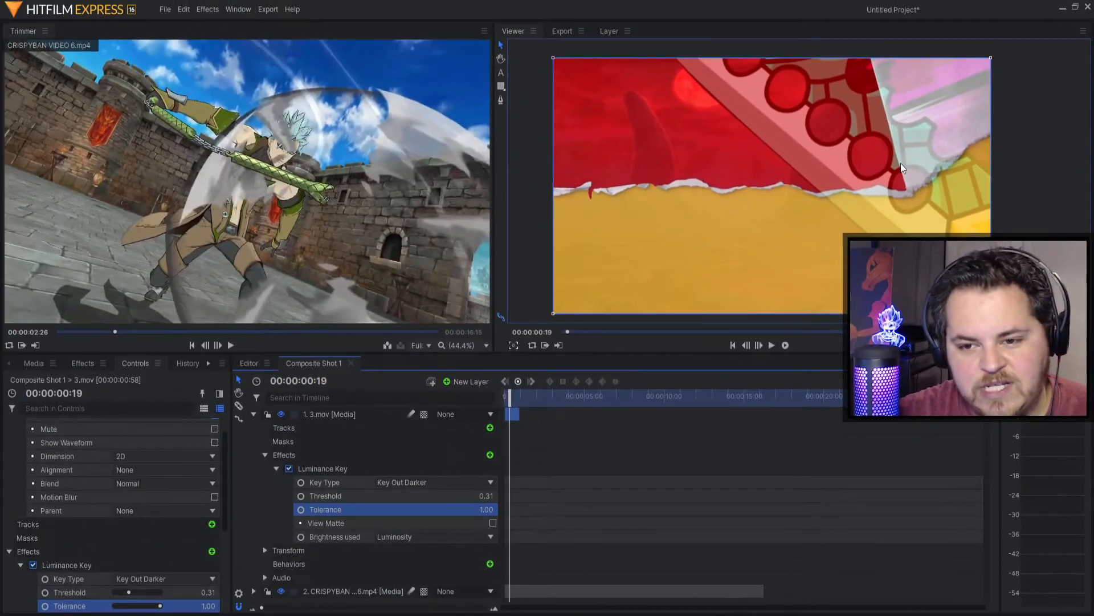
Step: Lower the Luminance Key Tolerance to 0.10 and then to 0.01
{"action": "left_click", "coordinate": [485, 505]}
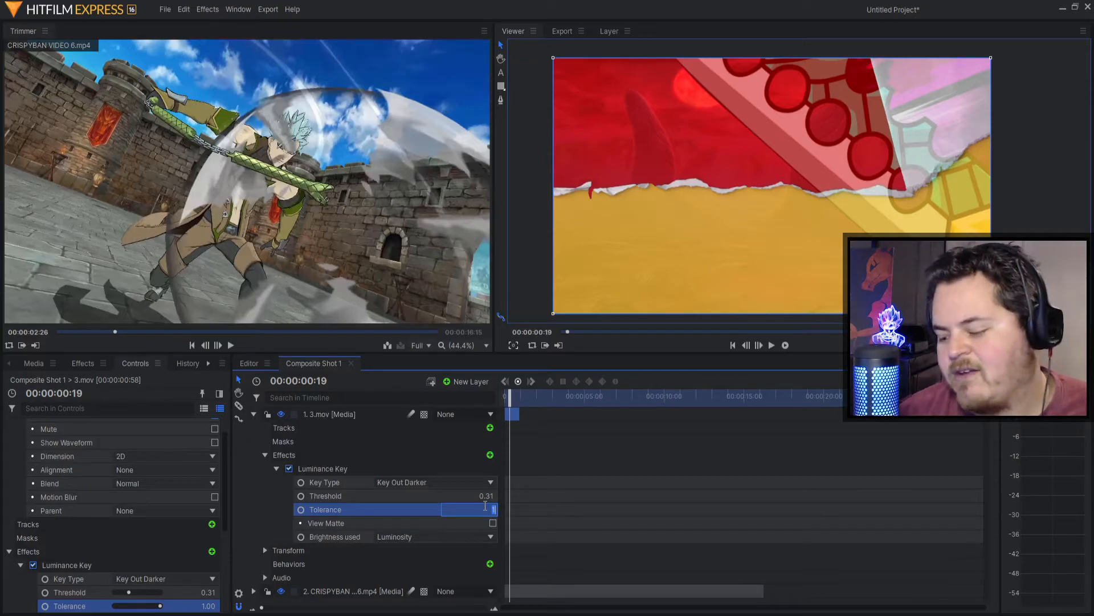
{"action": "key", "text": "Return"}
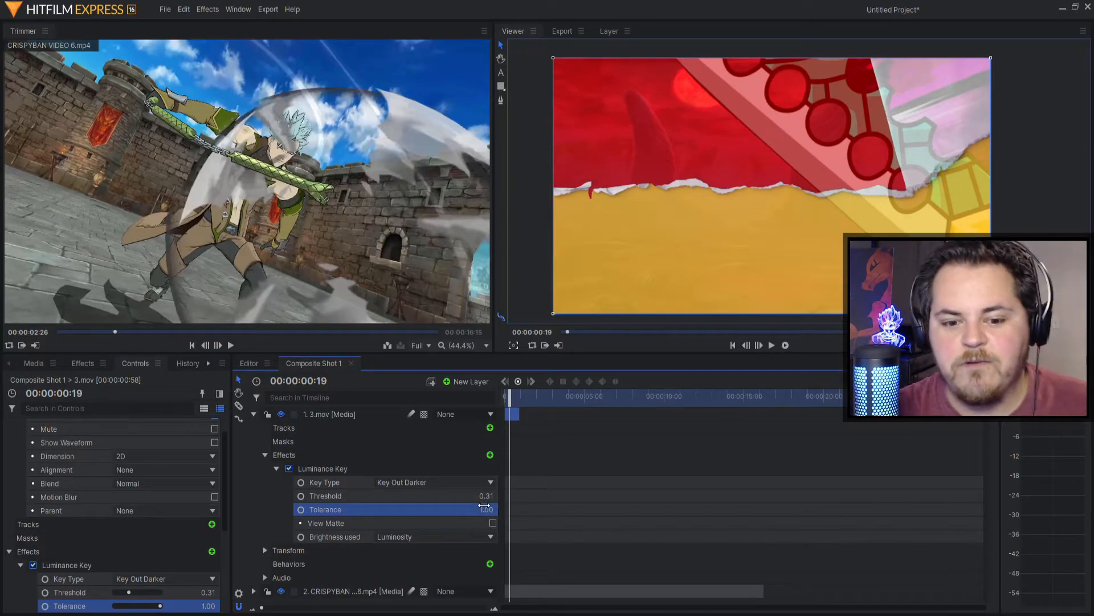
{"action": "left_click", "coordinate": [489, 513]}
{"action": "key", "text": "Return"}
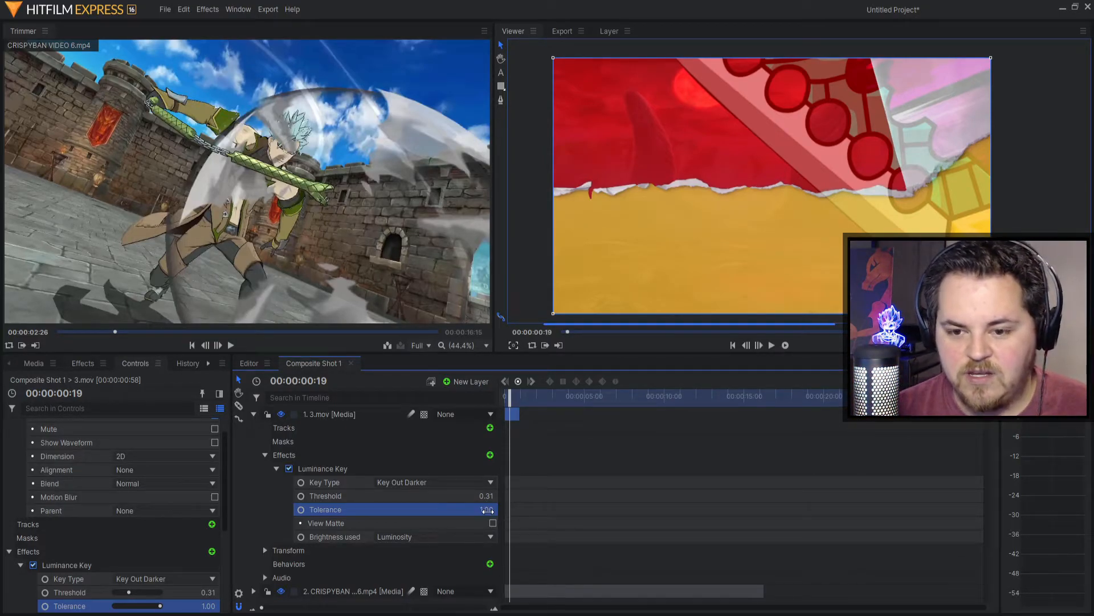
{"action": "left_click", "coordinate": [479, 513]}
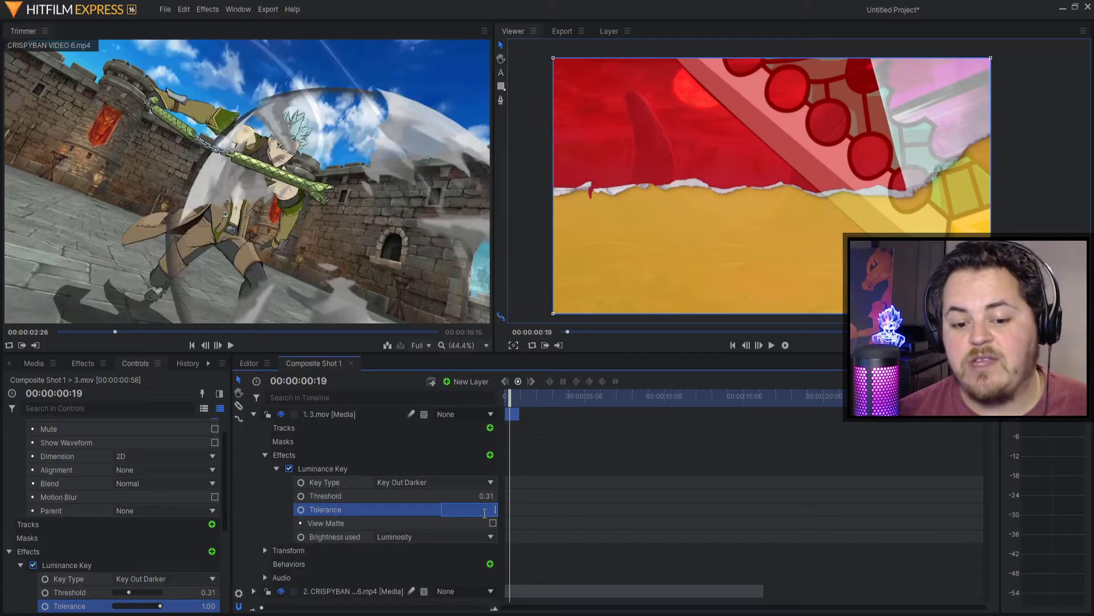
{"action": "type", "text": "0.1"}
{"action": "key", "text": "Return"}
{"action": "left_click", "coordinate": [484, 513]}
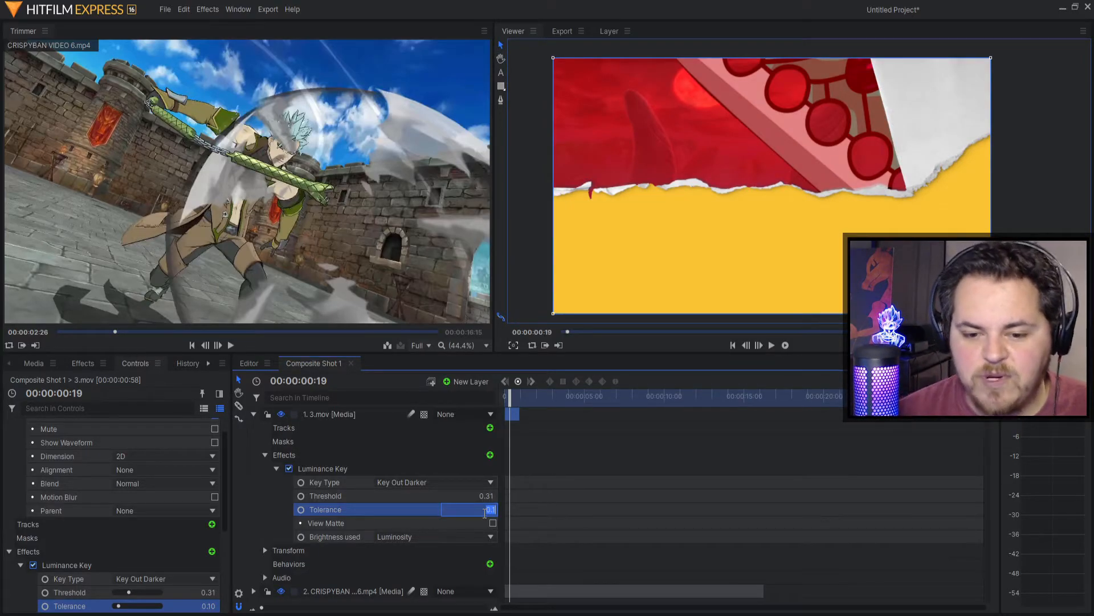
{"action": "type", "text": "0.01"}
{"action": "key", "text": "Return"}
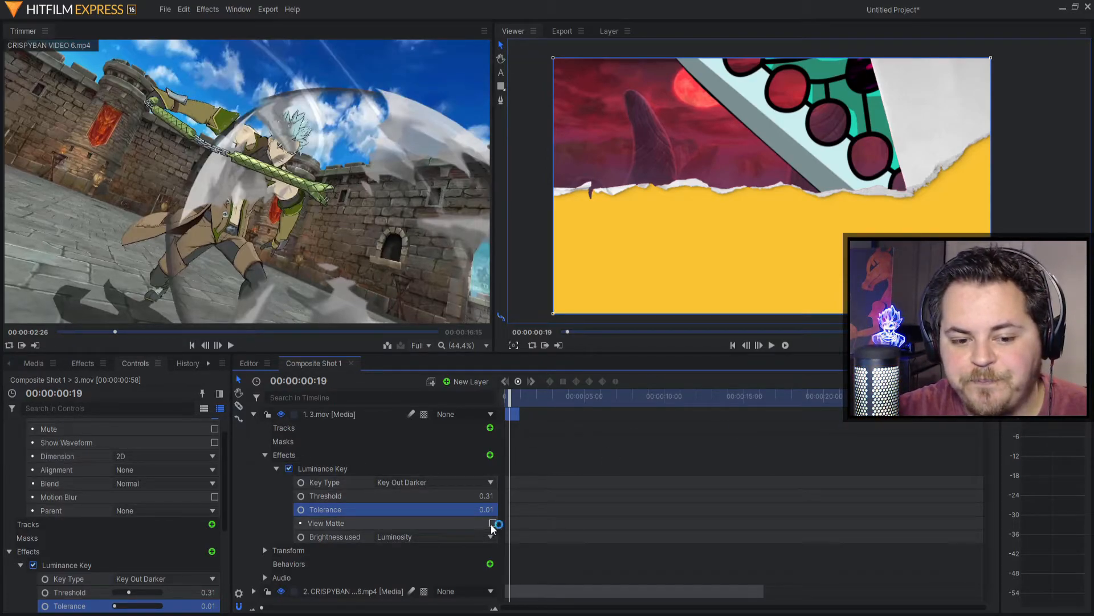
Step: Turn off the Luminance Key on 3.mov and select it for removal
{"action": "left_click", "coordinate": [289, 469]}
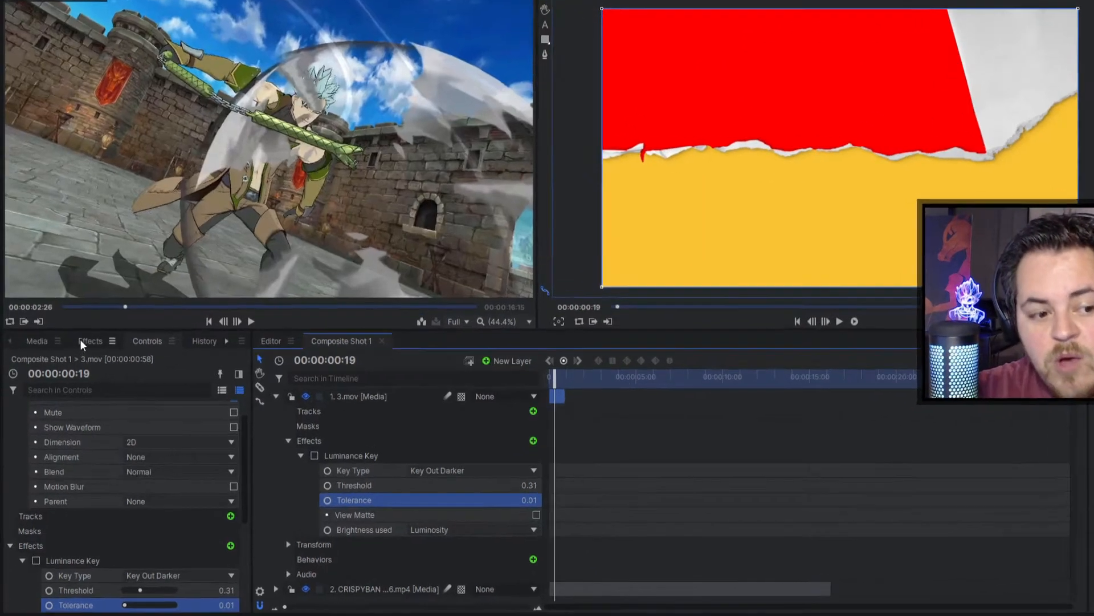
{"action": "left_click", "coordinate": [86, 363]}
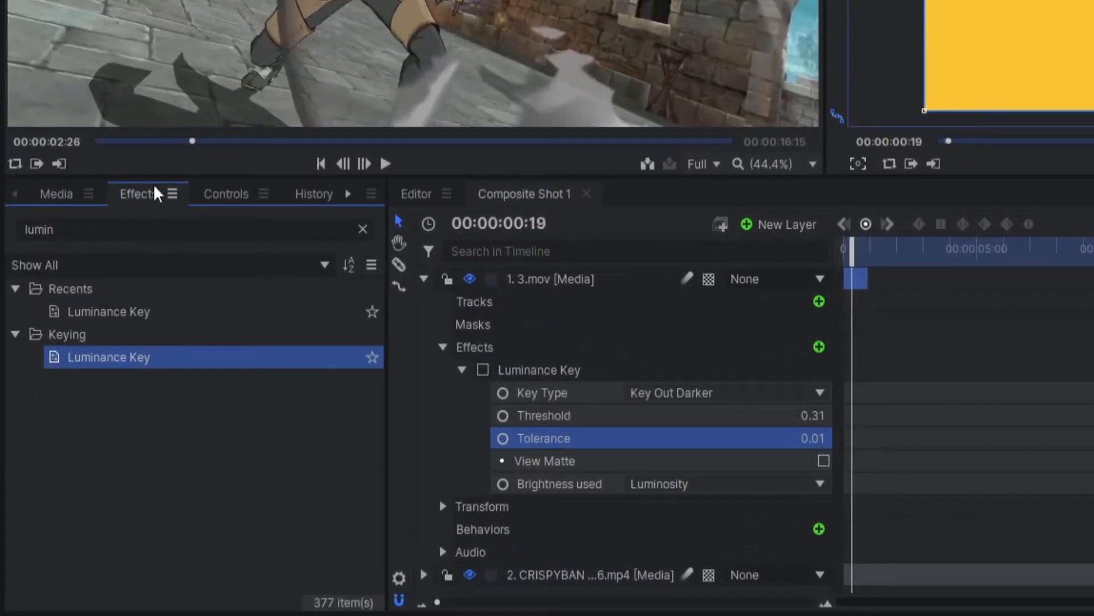
{"action": "left_click", "coordinate": [553, 376]}
{"action": "left_click", "coordinate": [443, 347]}
Step: Search effects for 'hue' and apply Hue & RGB Key to the 3.mov layer
{"action": "left_click", "coordinate": [150, 233]}
{"action": "key", "text": "ctrl+a"}
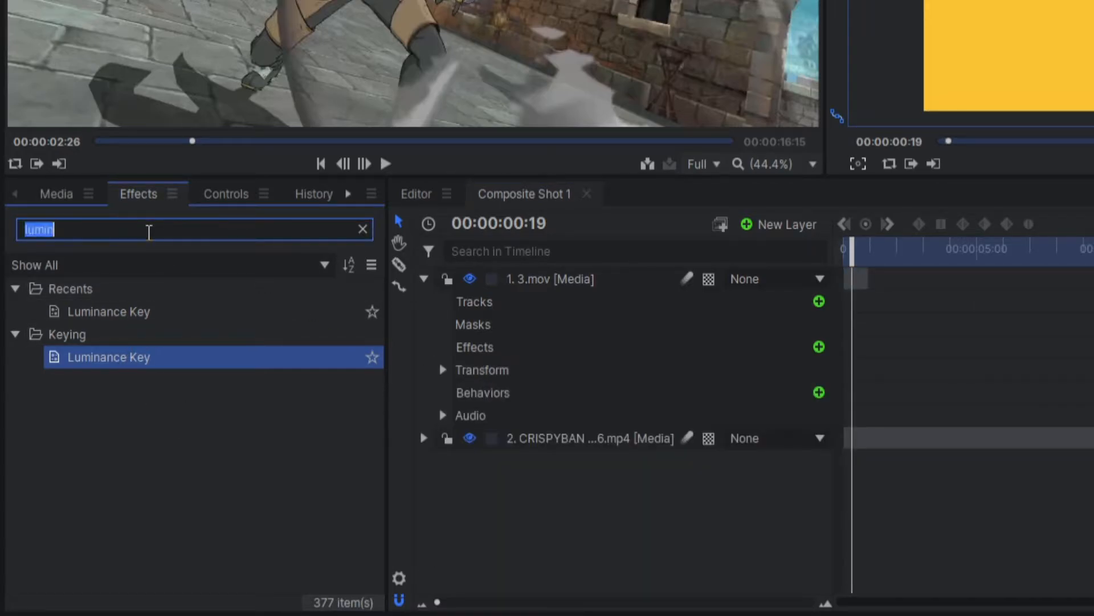
{"action": "type", "text": "hue"}
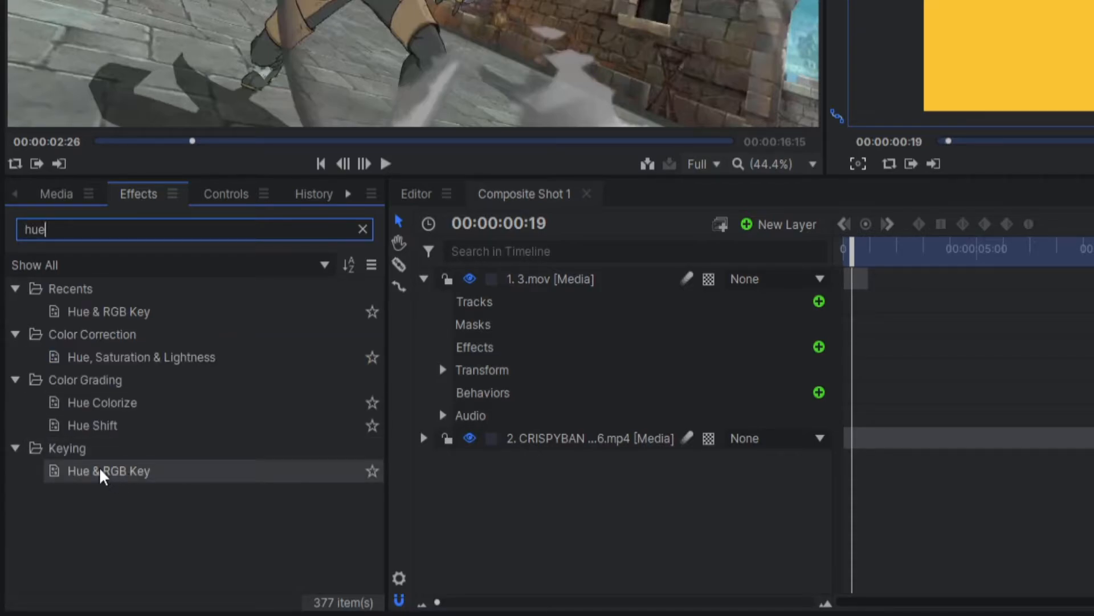
{"action": "left_click_drag", "start_coordinate": [104, 473], "coordinate": [553, 287]}
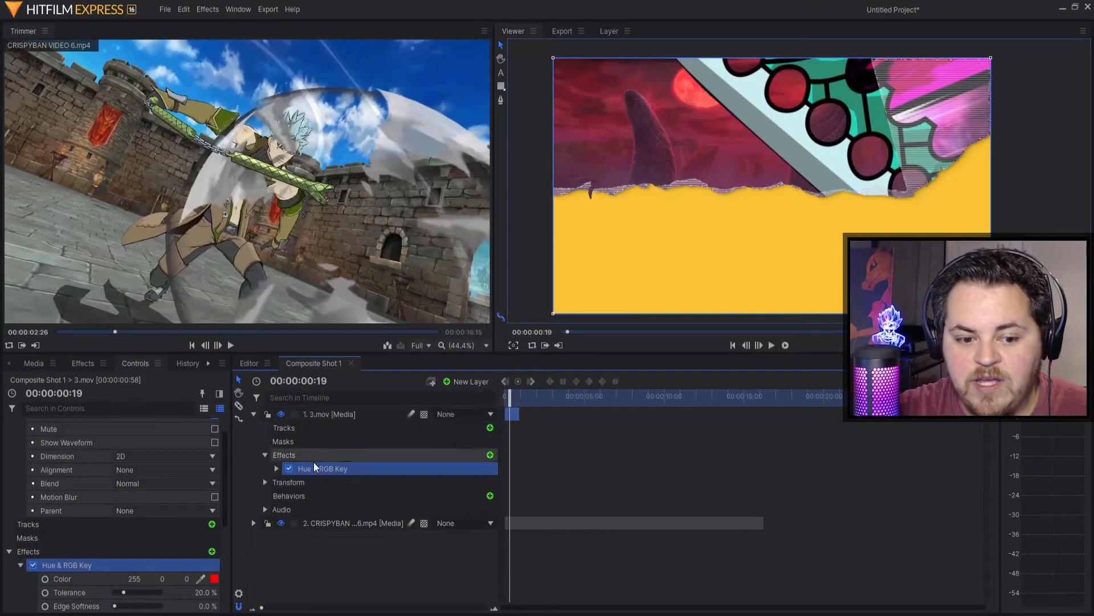
Step: Show the Hue & RGB Key settings and try tolerances of 10%, 0% and 80%
{"action": "left_click", "coordinate": [349, 429]}
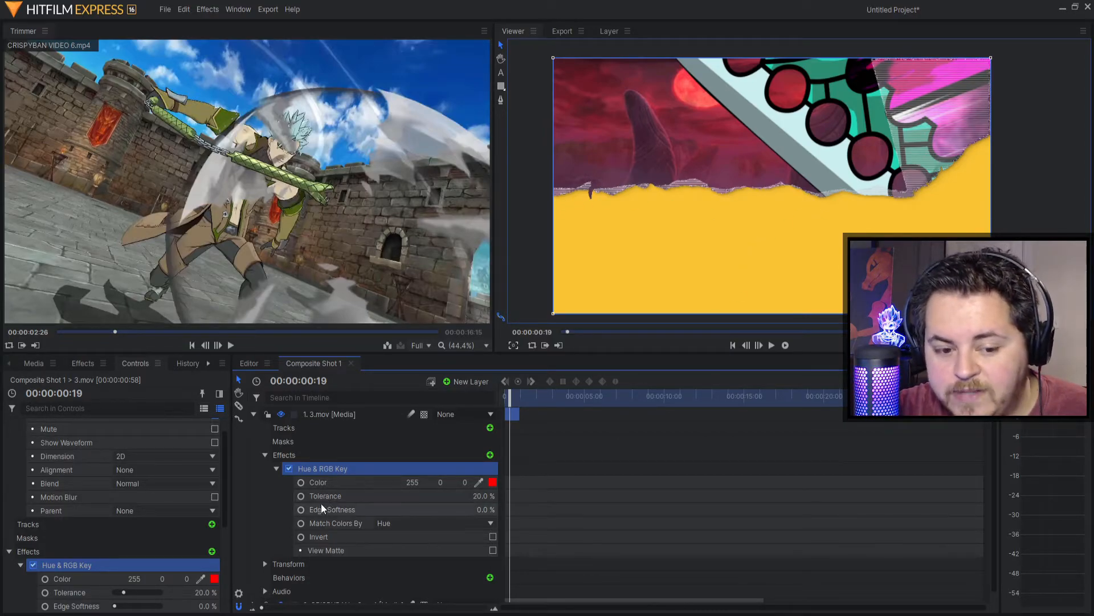
{"action": "left_click", "coordinate": [481, 496]}
{"action": "type", "text": "10"}
{"action": "key", "text": "Return"}
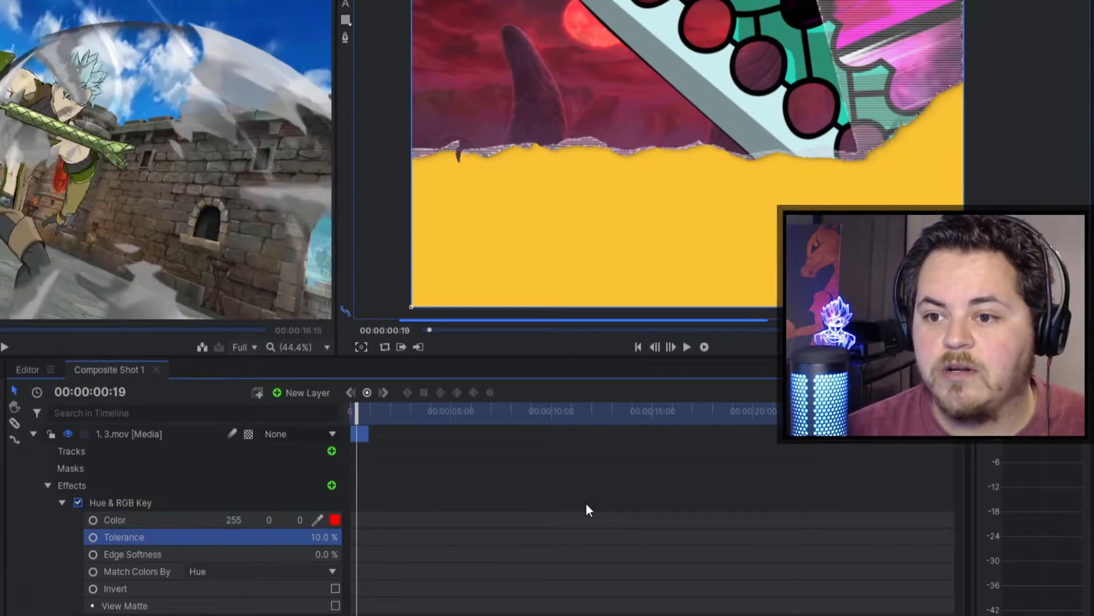
{"action": "left_click", "coordinate": [336, 536]}
{"action": "type", "text": "0"}
{"action": "key", "text": "Return"}
{"action": "type", "text": "80"}
{"action": "key", "text": "Return"}
Step: Try tolerances of 50% and 20%, then drag the tolerance down to 0%
{"action": "left_click", "coordinate": [320, 538]}
{"action": "type", "text": "50"}
{"action": "key", "text": "Return"}
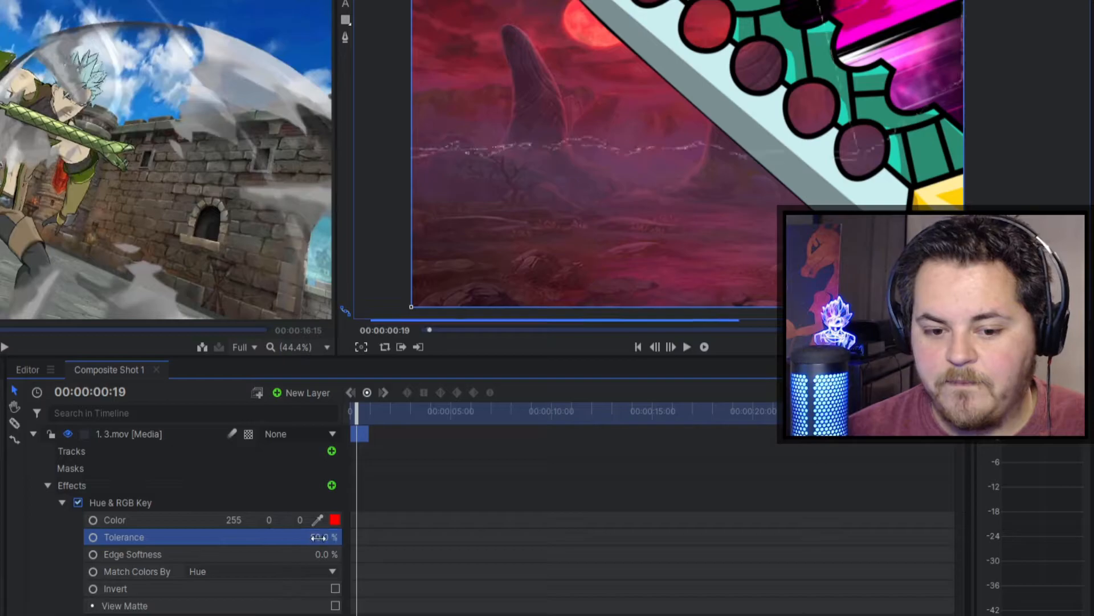
{"action": "left_click", "coordinate": [323, 538]}
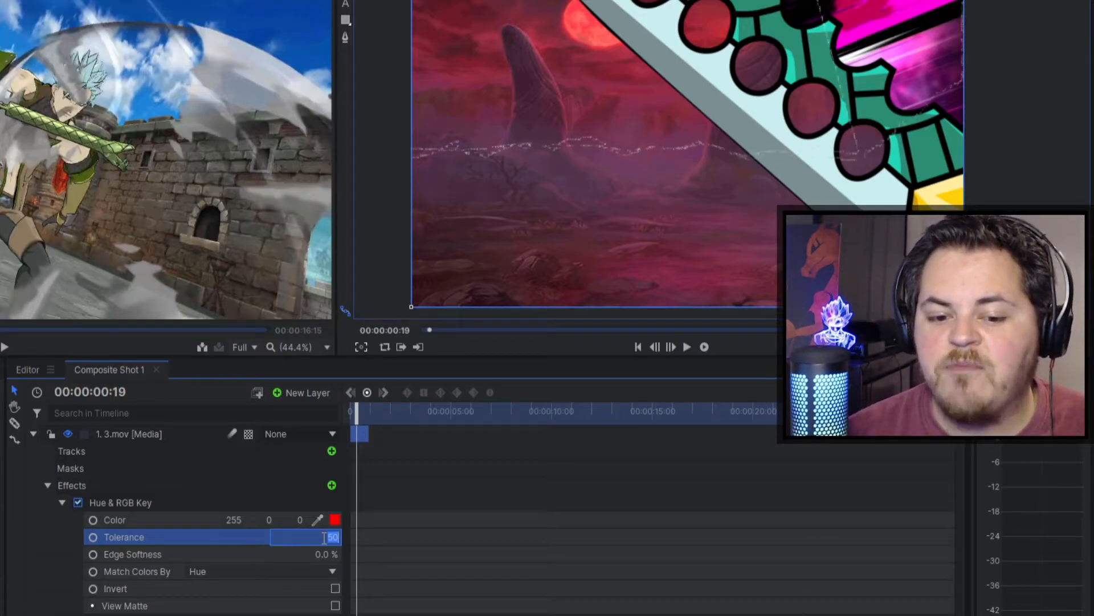
{"action": "type", "text": "20"}
{"action": "key", "text": "Return"}
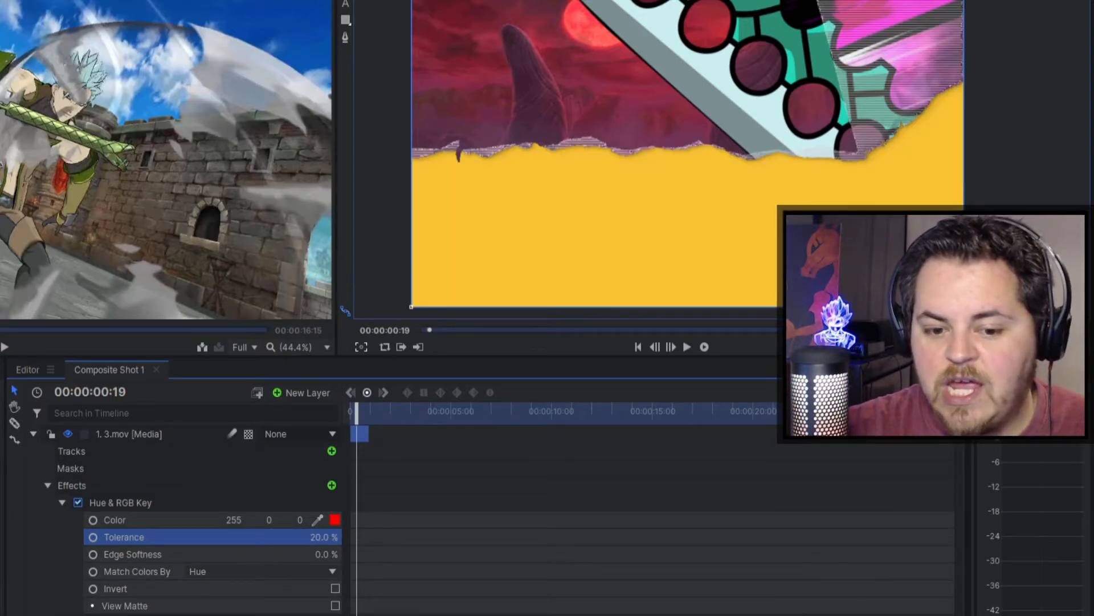
{"action": "left_click_drag", "start_coordinate": [338, 537], "coordinate": [325, 542]}
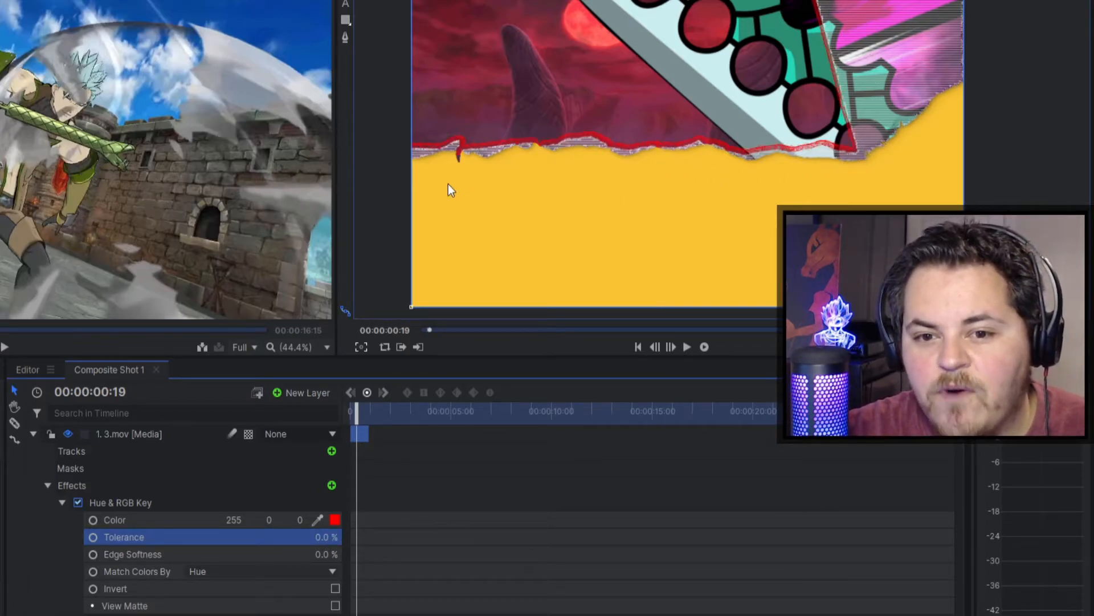
Step: Switch the key's colour matching to RGB and set the tolerance to 10%
{"action": "left_click", "coordinate": [250, 592]}
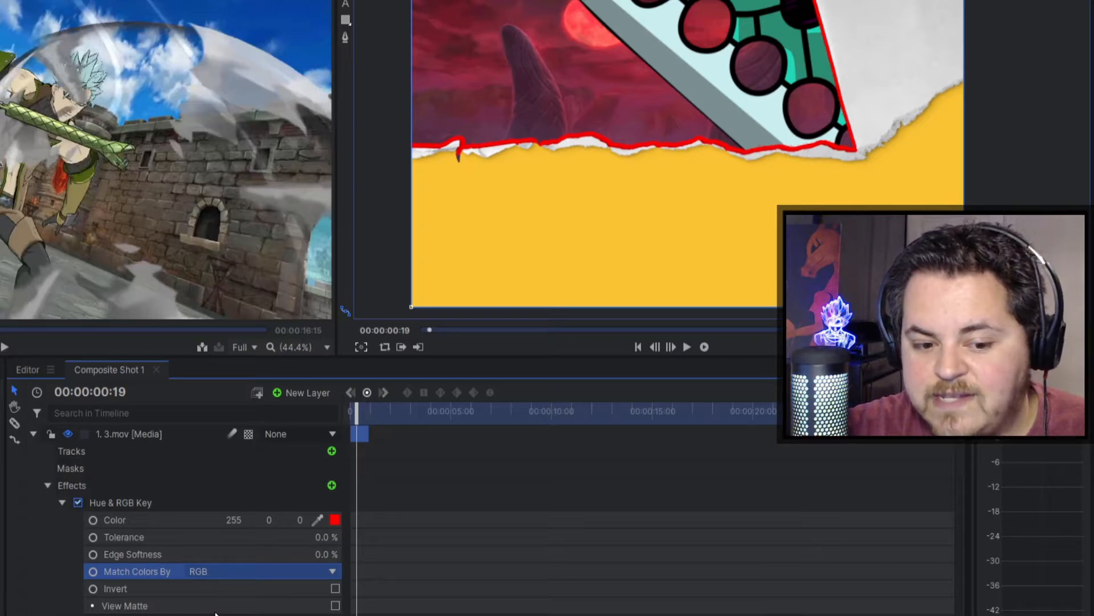
{"action": "key", "text": "ctrl+z"}
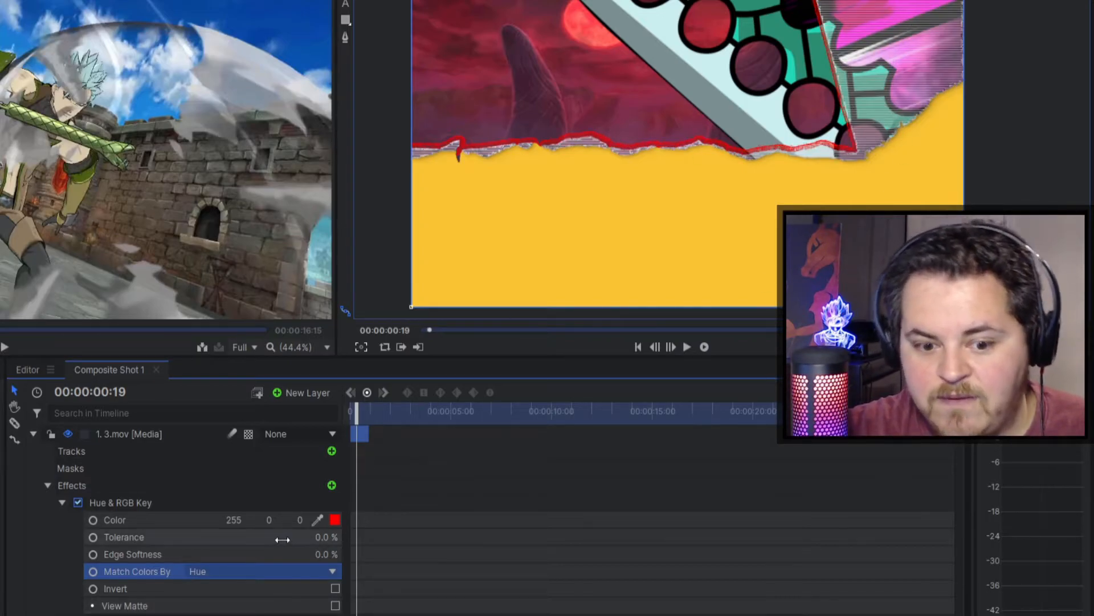
{"action": "key", "text": "ctrl+y"}
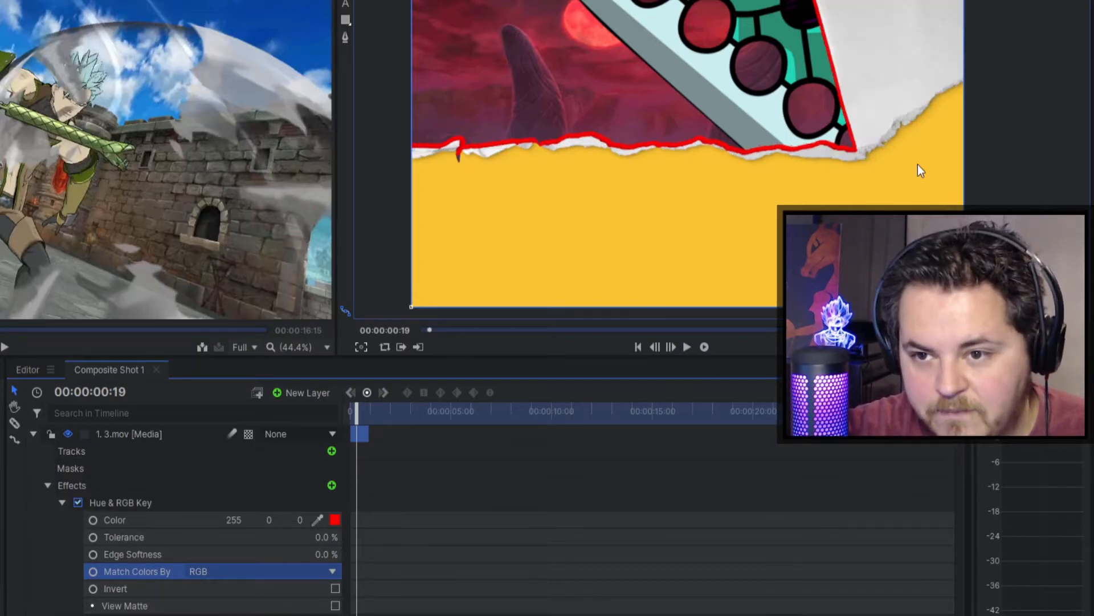
{"action": "left_click", "coordinate": [320, 538]}
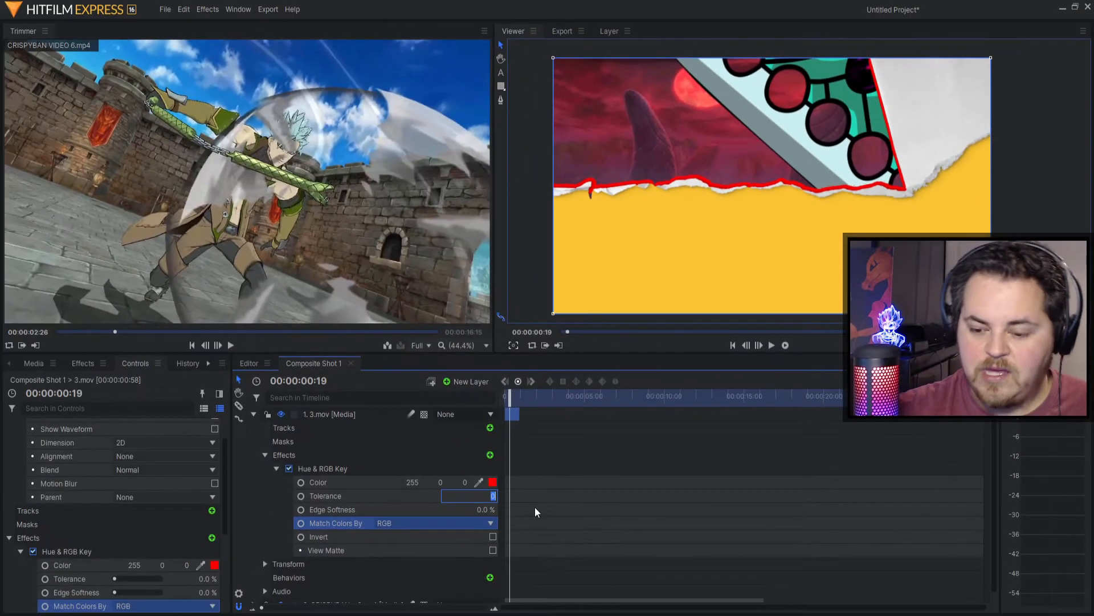
{"action": "type", "text": "10"}
{"action": "key", "text": "Return"}
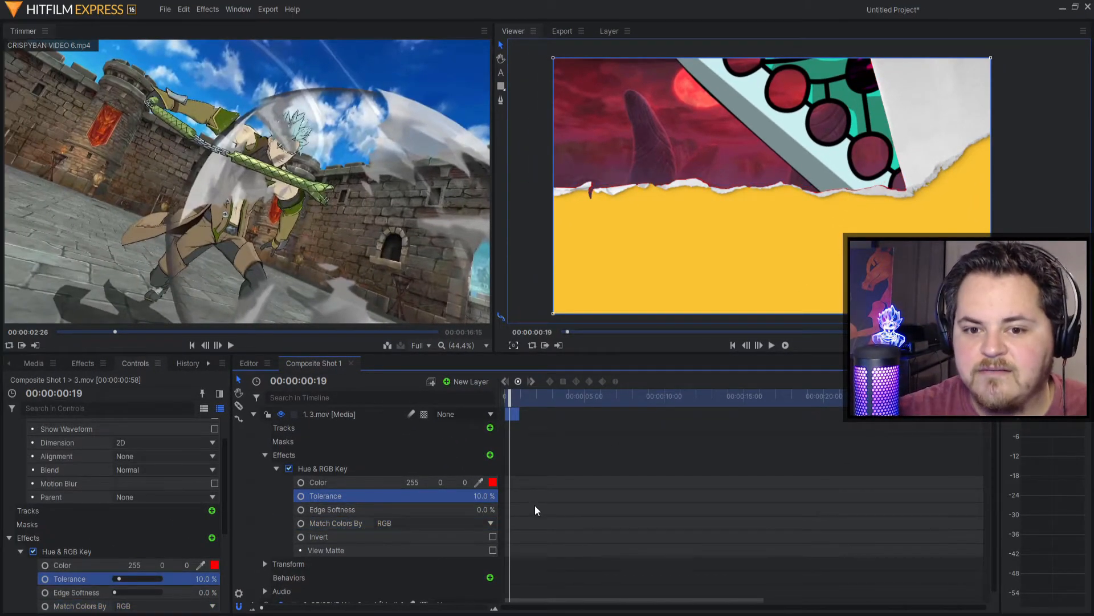
Step: Step the key tolerance up through 15%, 20% and 25%
{"action": "scroll", "coordinate": [541, 214], "scroll_direction": "up", "scroll_amount": 4}
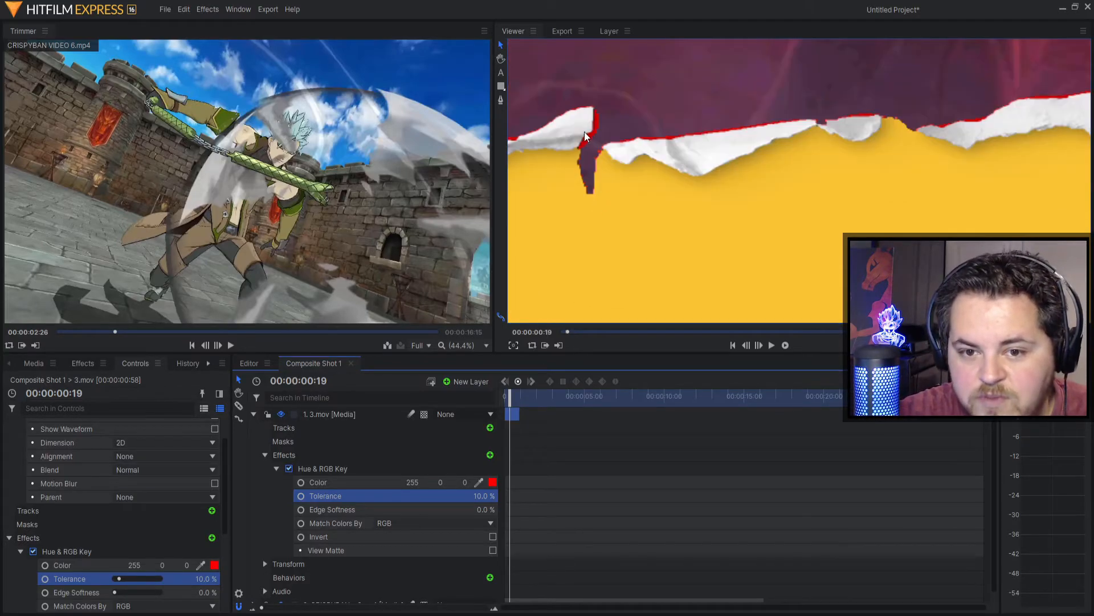
{"action": "left_click", "coordinate": [480, 494]}
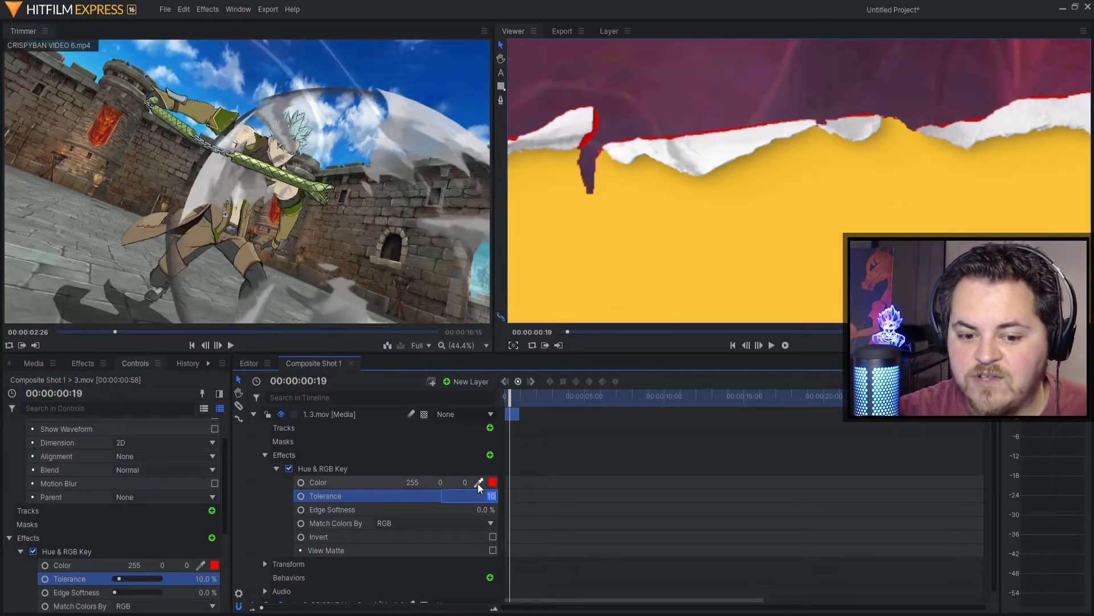
{"action": "type", "text": "15"}
{"action": "key", "text": "Return"}
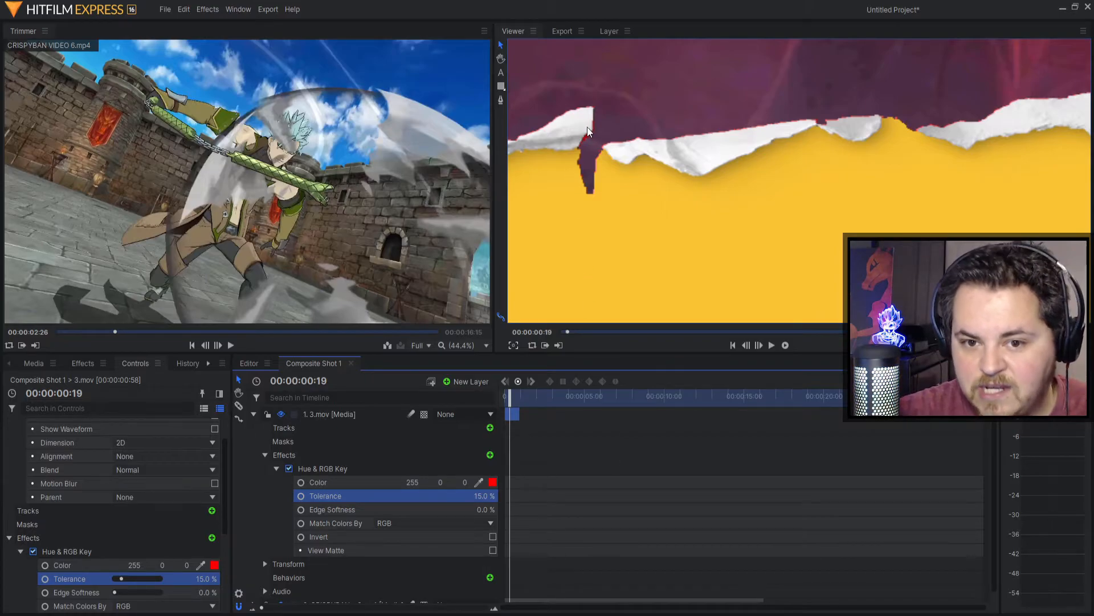
{"action": "left_click", "coordinate": [480, 495]}
{"action": "type", "text": "20"}
{"action": "key", "text": "Return"}
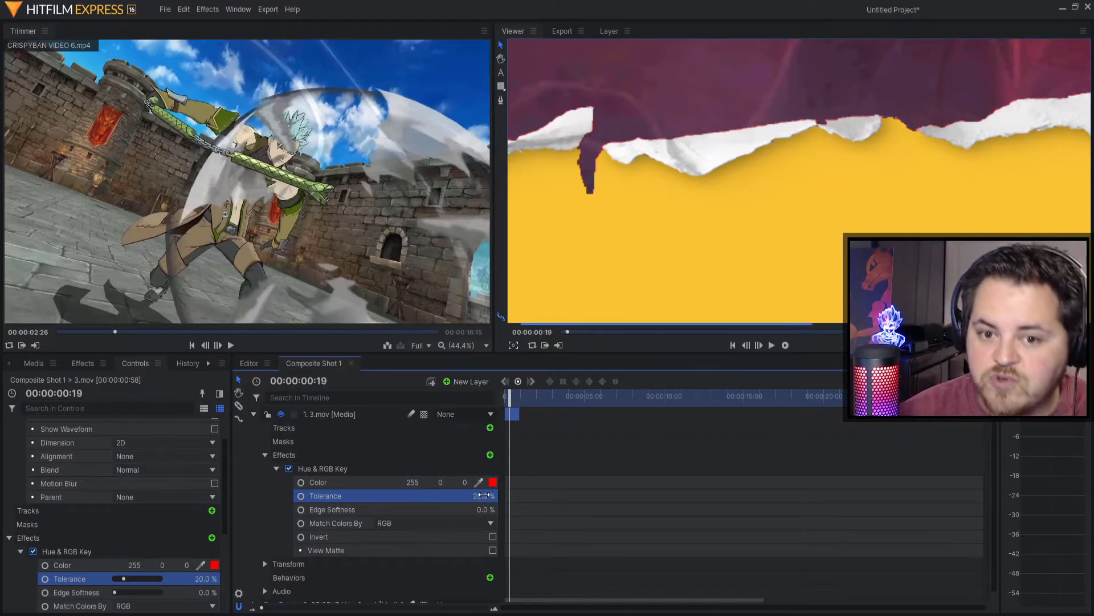
{"action": "left_click", "coordinate": [489, 495]}
{"action": "type", "text": "25"}
{"action": "key", "text": "Return"}
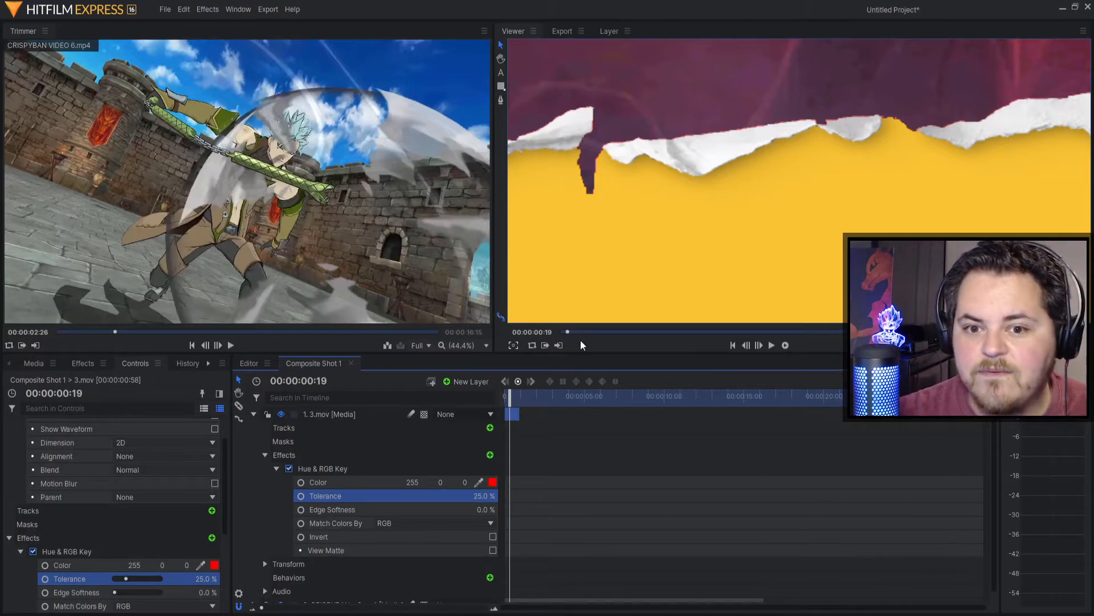
Step: Recentre the composite frame in the Viewer and undo the tolerance back to 20%
{"action": "scroll", "coordinate": [876, 227], "scroll_direction": "down", "scroll_amount": 3}
{"action": "scroll", "coordinate": [782, 247], "scroll_direction": "up", "scroll_amount": 2}
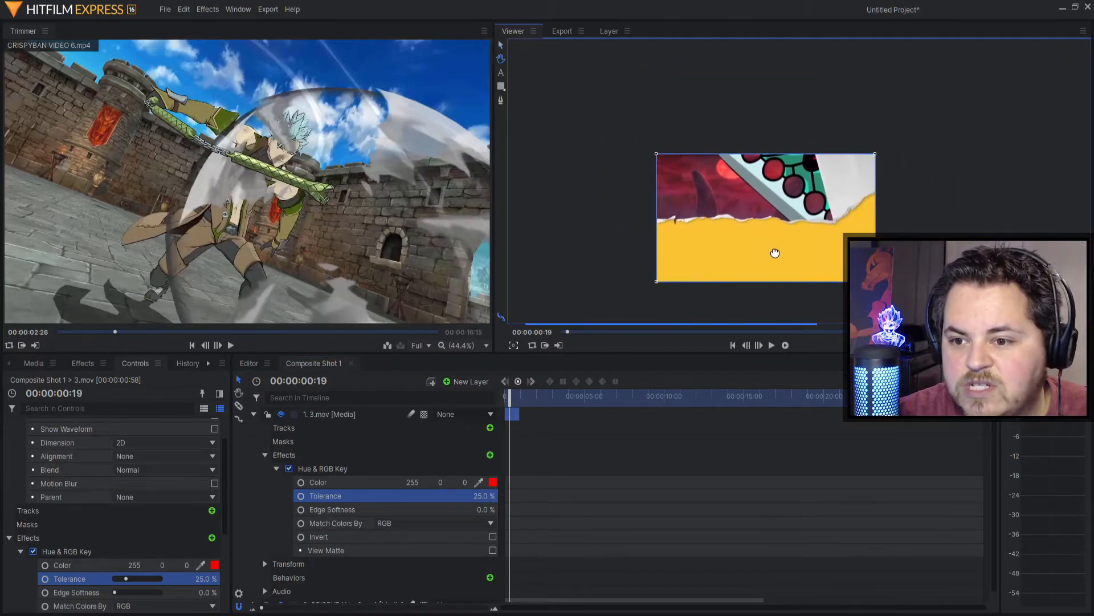
{"action": "left_click_drag", "start_coordinate": [711, 243], "coordinate": [771, 227]}
{"action": "key", "text": "ctrl+z"}
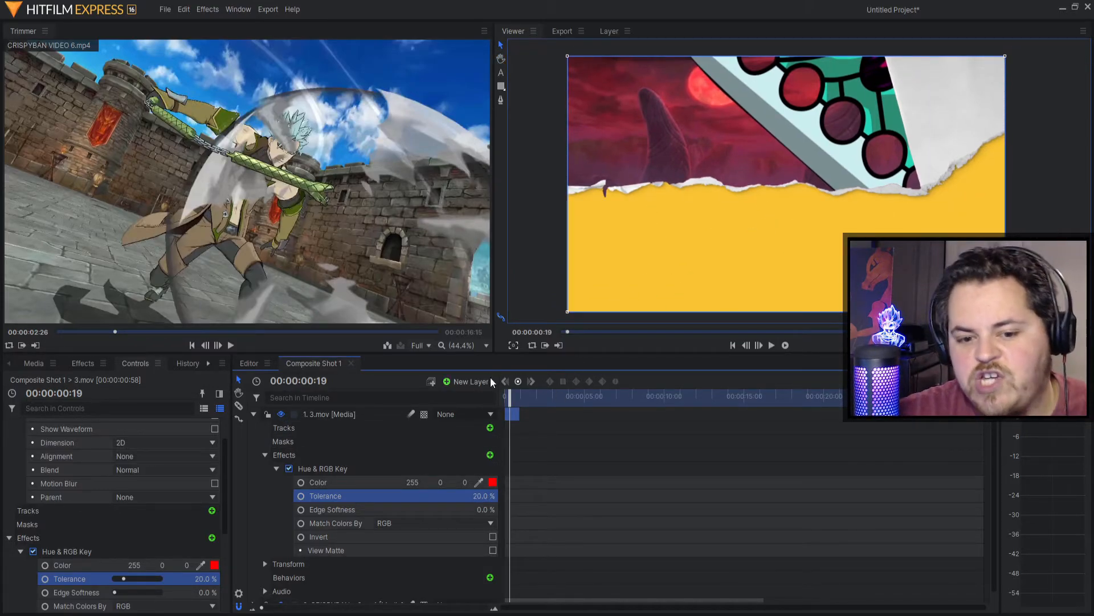
Step: Preview the keyed transition over the footage twice from the start
{"action": "left_click_drag", "start_coordinate": [510, 394], "coordinate": [504, 395]}
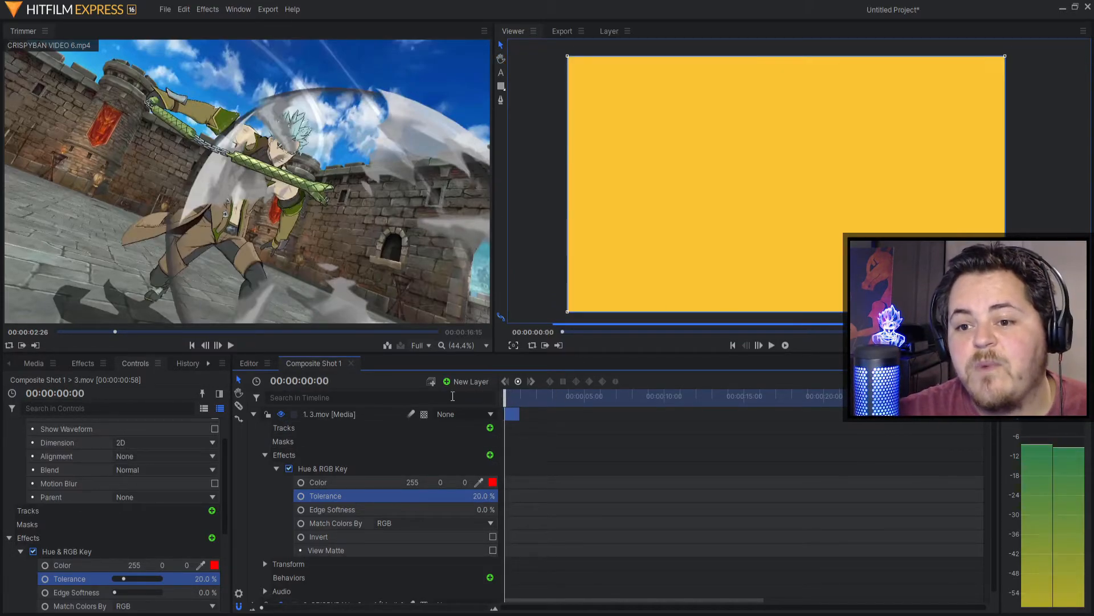
{"action": "left_click", "coordinate": [773, 345]}
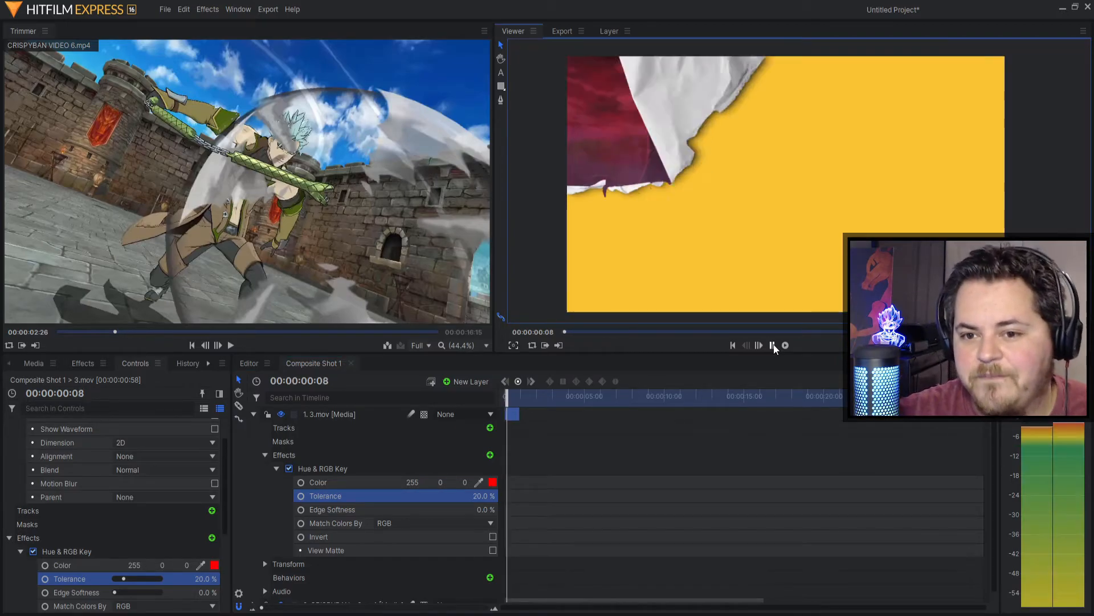
{"action": "left_click", "coordinate": [773, 346]}
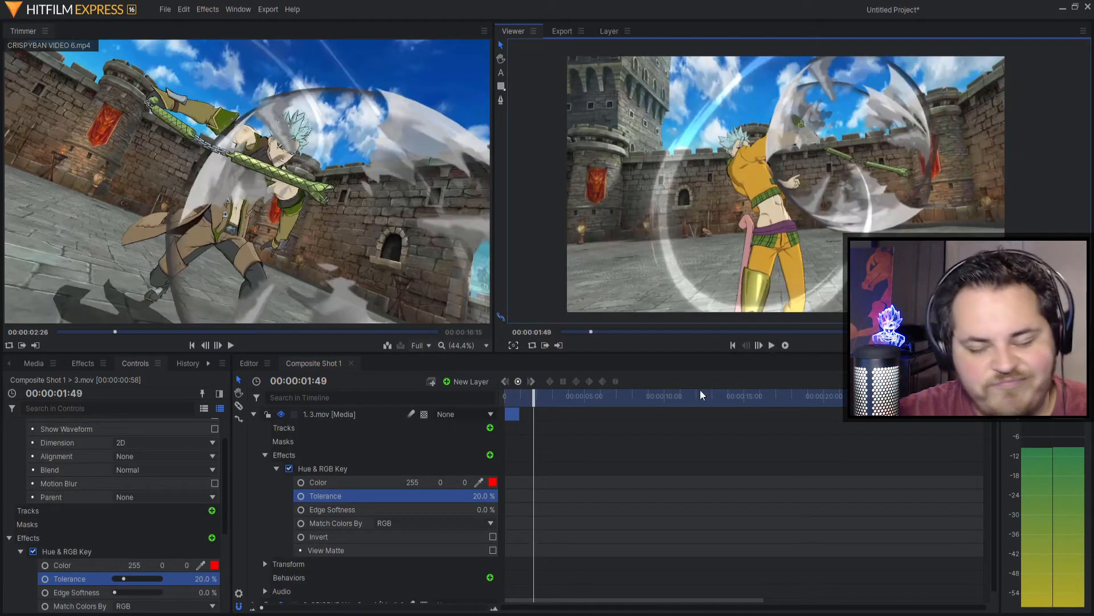
{"action": "left_click_drag", "start_coordinate": [536, 394], "coordinate": [504, 394]}
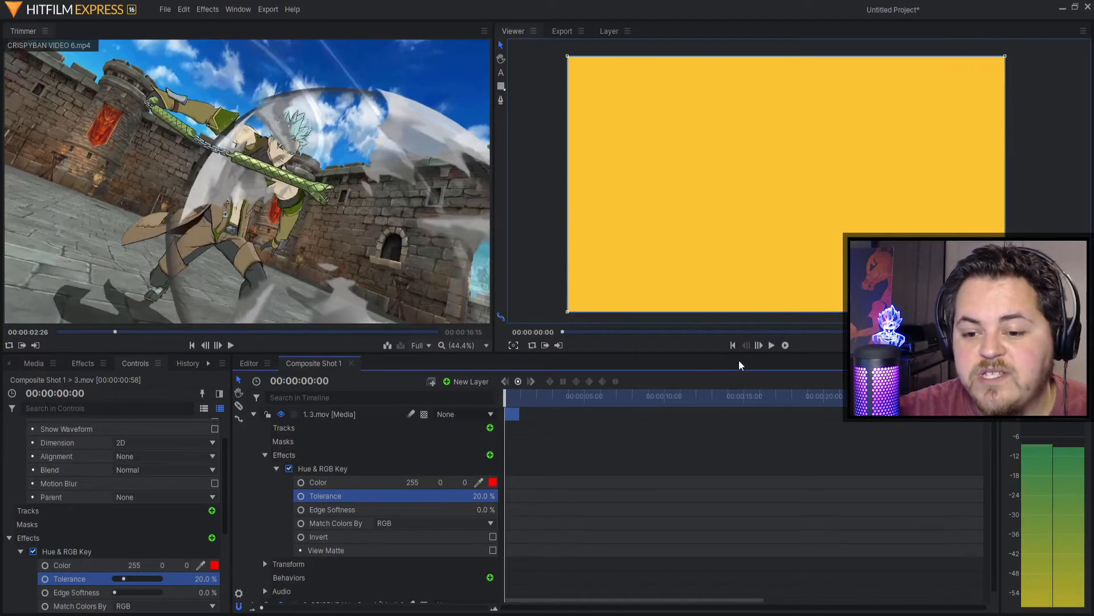
{"action": "left_click", "coordinate": [785, 346]}
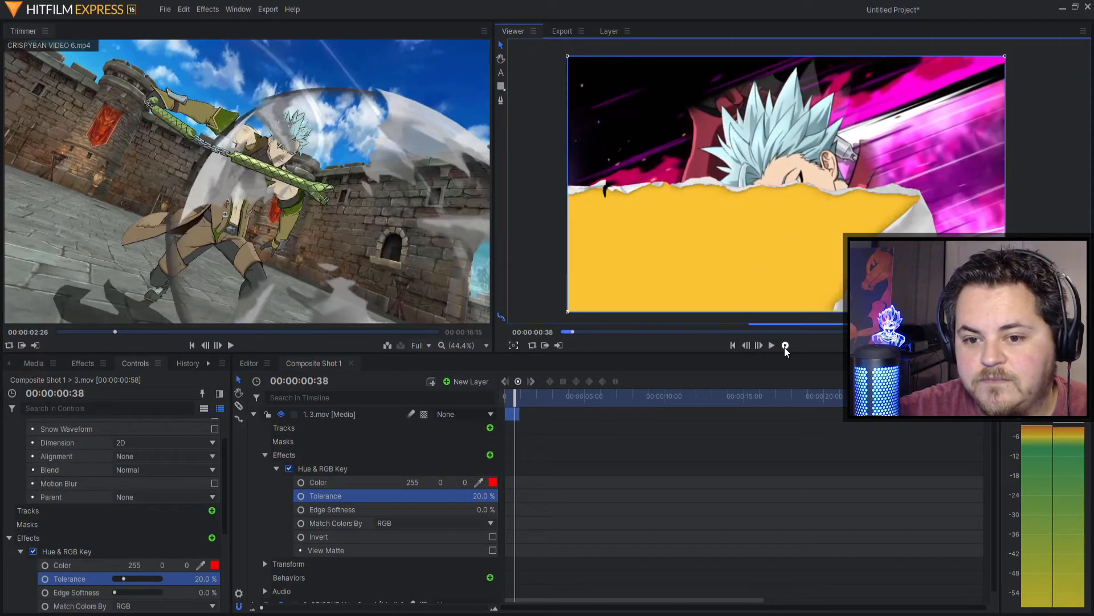
{"action": "left_click", "coordinate": [786, 345]}
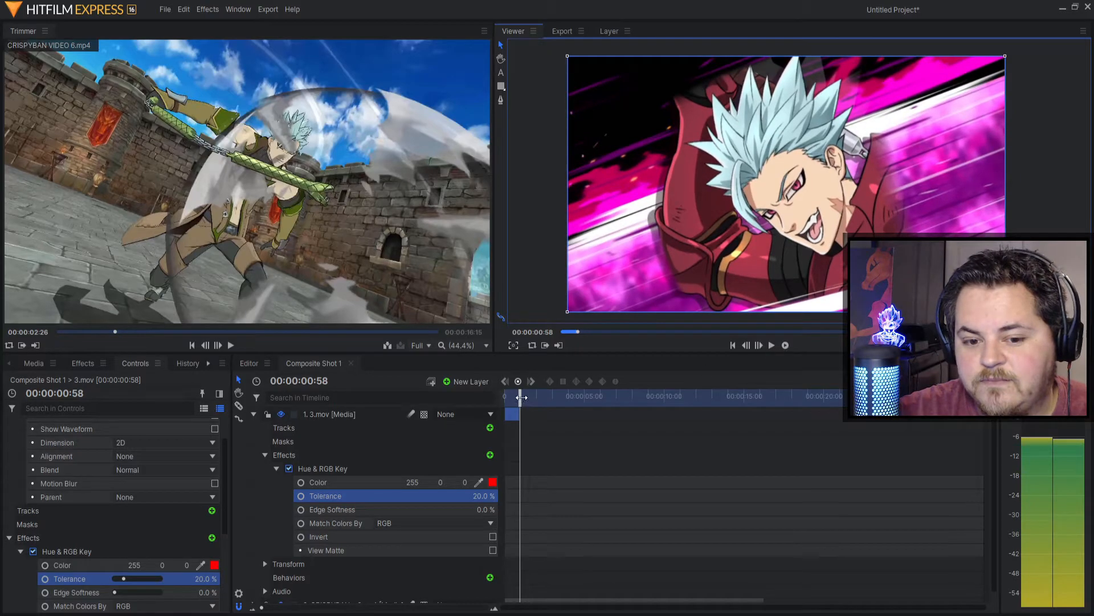
Step: Switch off the Hue & RGB Key on 3.mov and play the unkeyed red transition
{"action": "left_click_drag", "start_coordinate": [521, 397], "coordinate": [505, 398]}
{"action": "left_click", "coordinate": [289, 469]}
{"action": "left_click", "coordinate": [785, 346]}
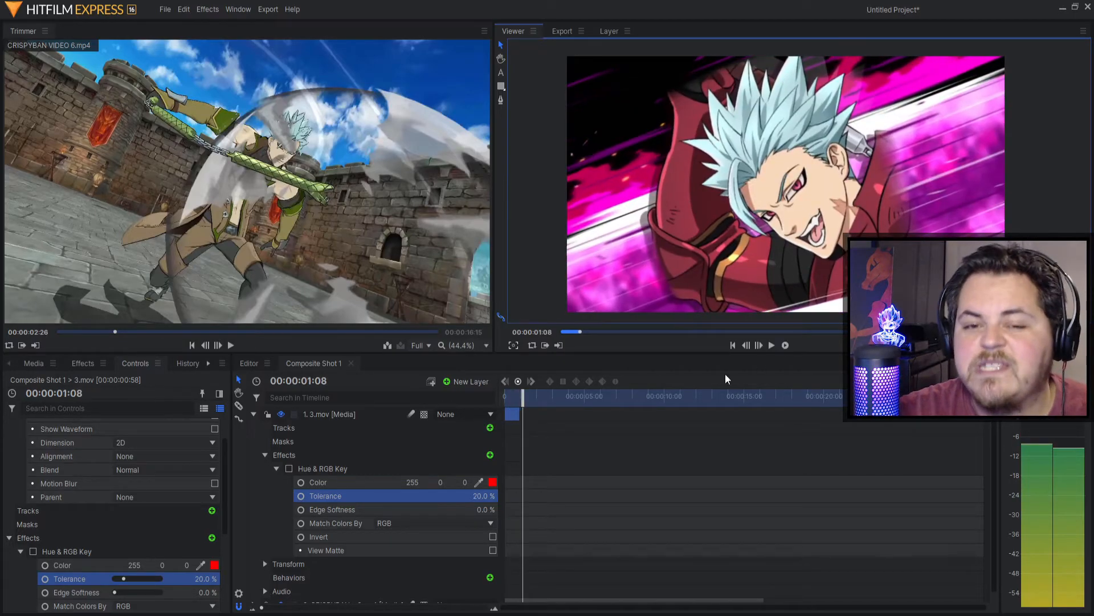
Step: Preview the 6.mov clip in the media list and collapse the 3.mov layer's properties
{"action": "left_click", "coordinate": [31, 368]}
{"action": "left_click", "coordinate": [61, 486]}
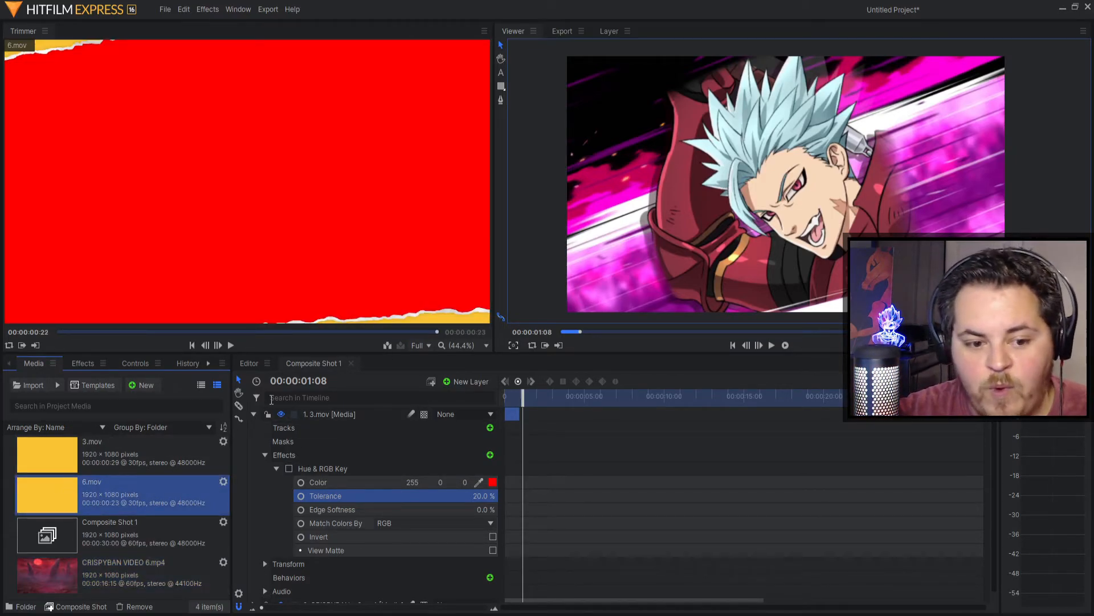
{"action": "left_click", "coordinate": [254, 414]}
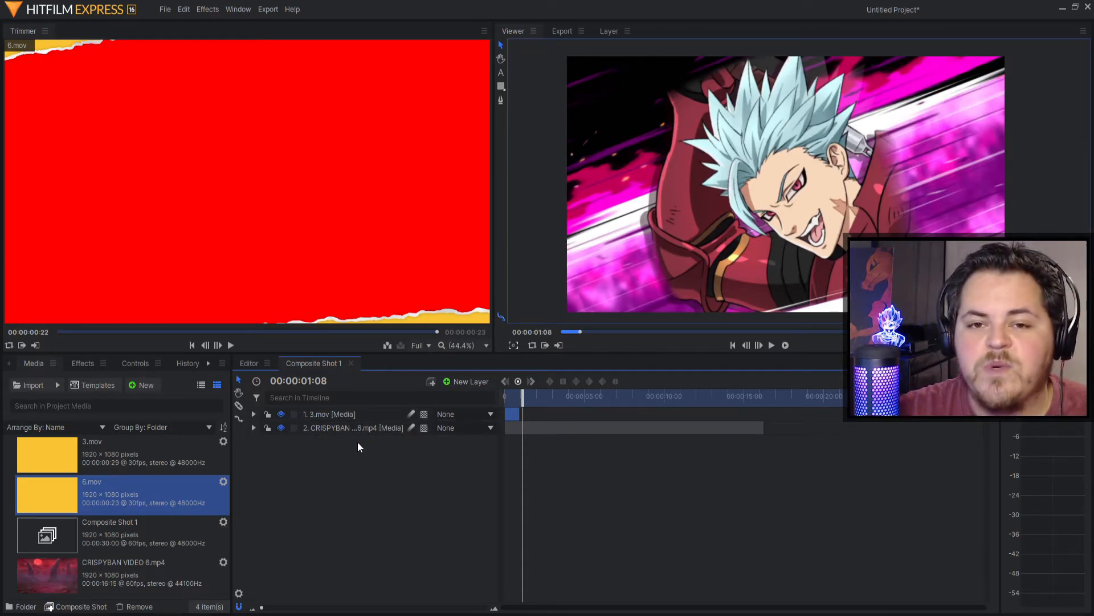
Step: Place 6.mov as the top layer, deleting a misplaced first copy
{"action": "left_click_drag", "start_coordinate": [64, 496], "coordinate": [313, 412]}
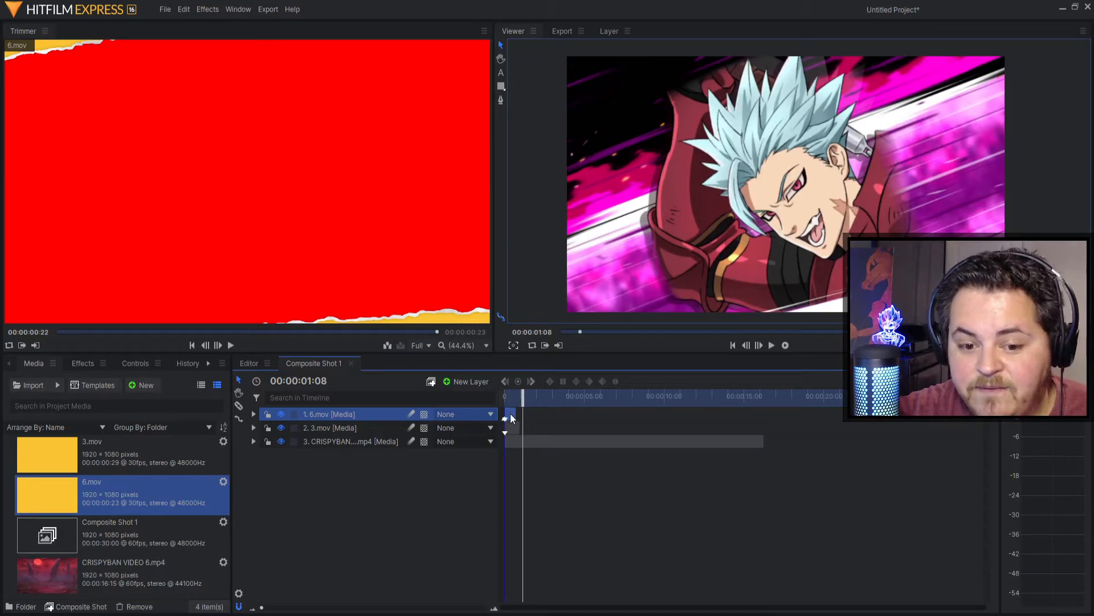
{"action": "left_click_drag", "start_coordinate": [509, 412], "coordinate": [526, 413]}
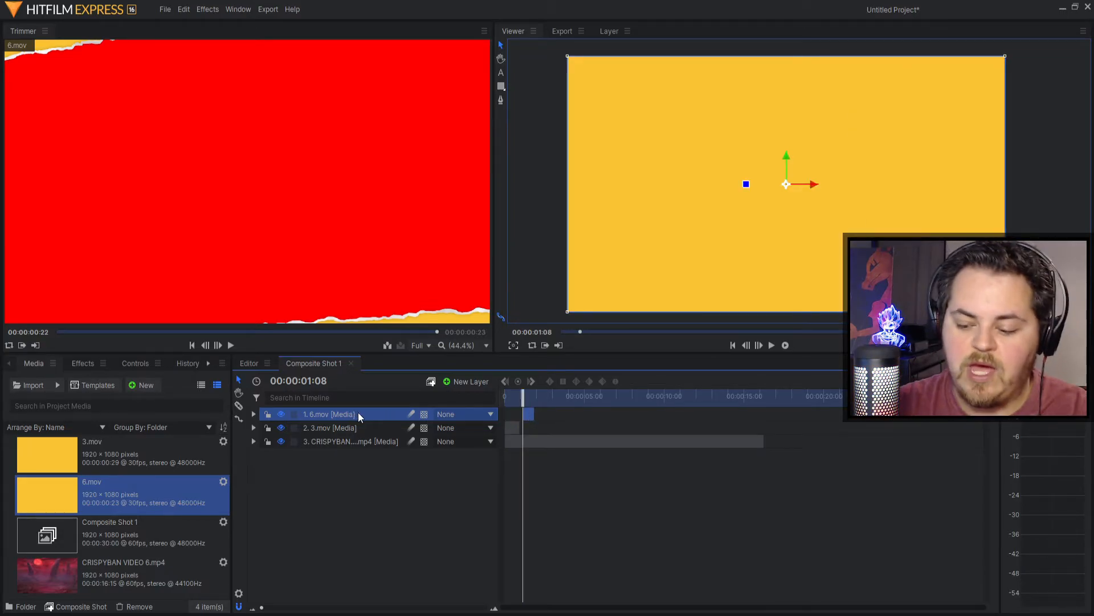
{"action": "key", "text": "Delete"}
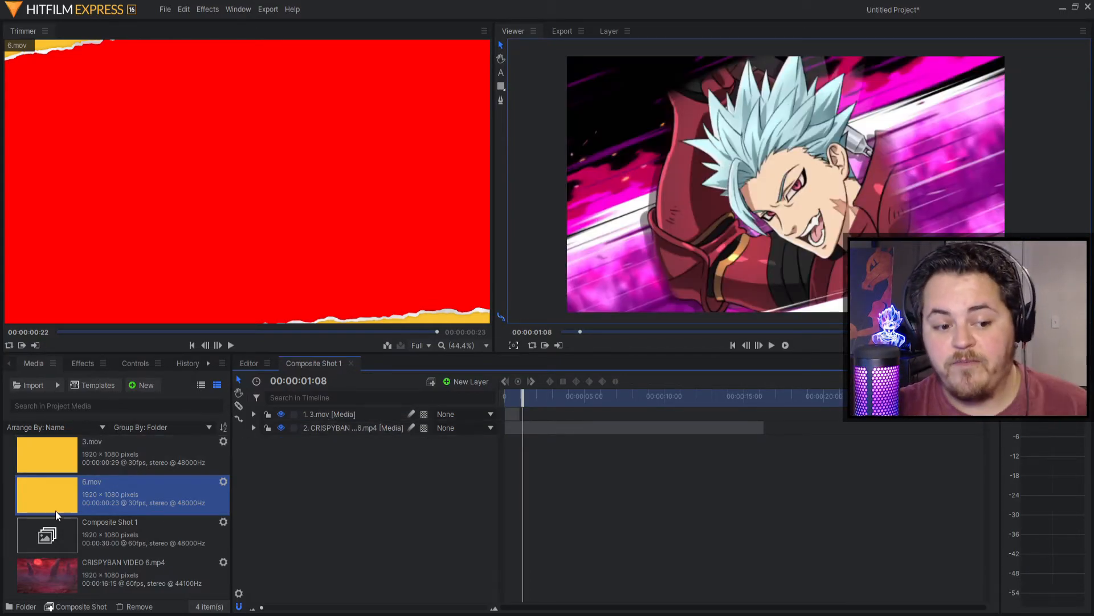
{"action": "left_click_drag", "start_coordinate": [61, 493], "coordinate": [523, 412]}
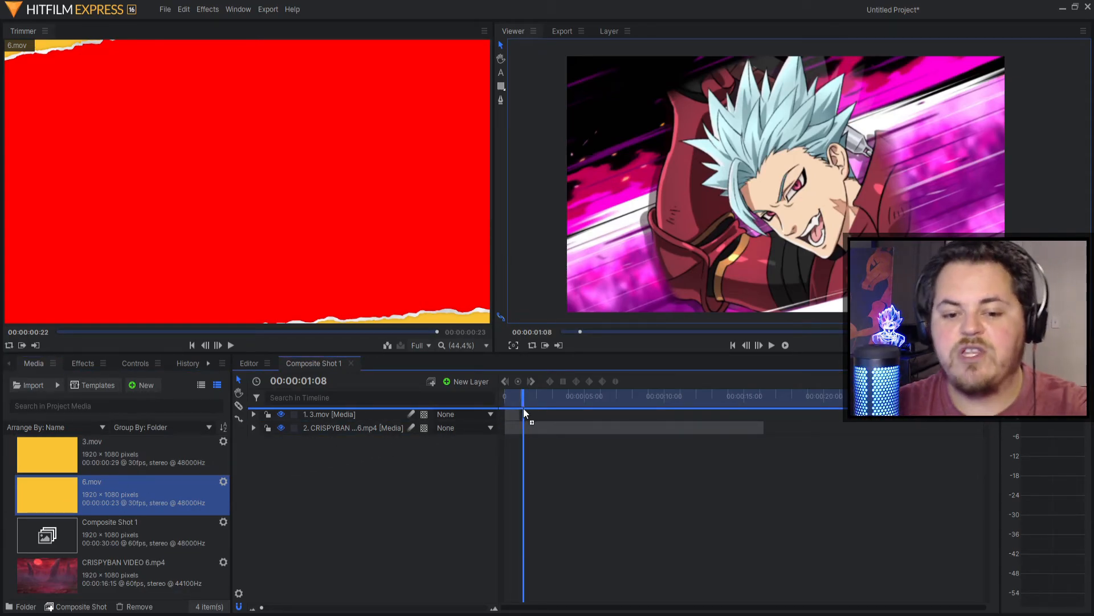
{"action": "left_click_drag", "start_coordinate": [524, 408], "coordinate": [524, 408]}
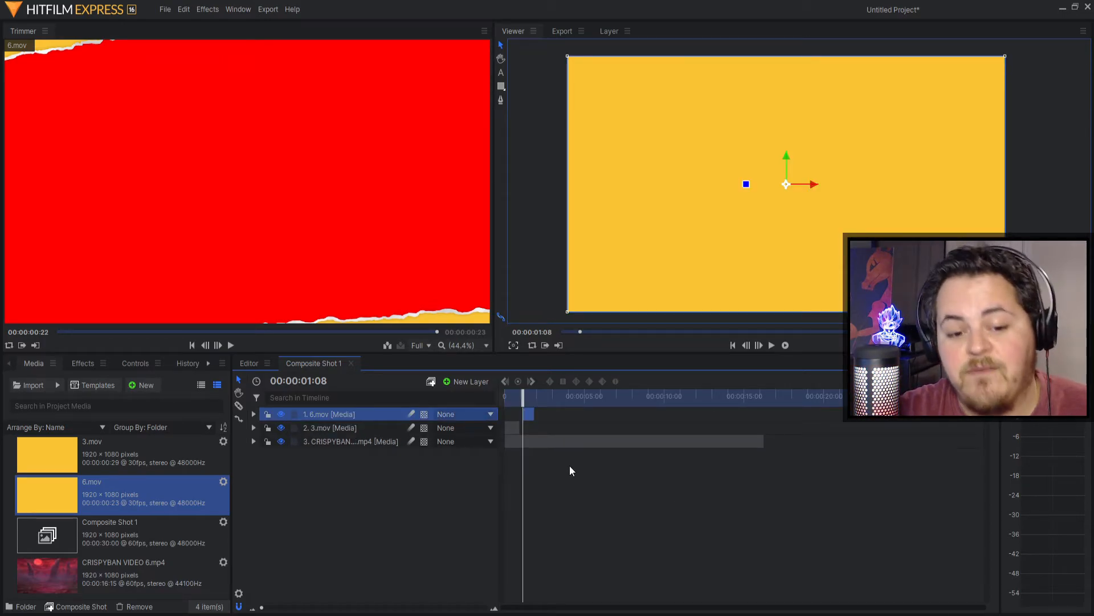
Step: Preview the transition, return the playhead to 01:10, and re-enable 3.mov's Hue & RGB Key
{"action": "left_click", "coordinate": [254, 428]}
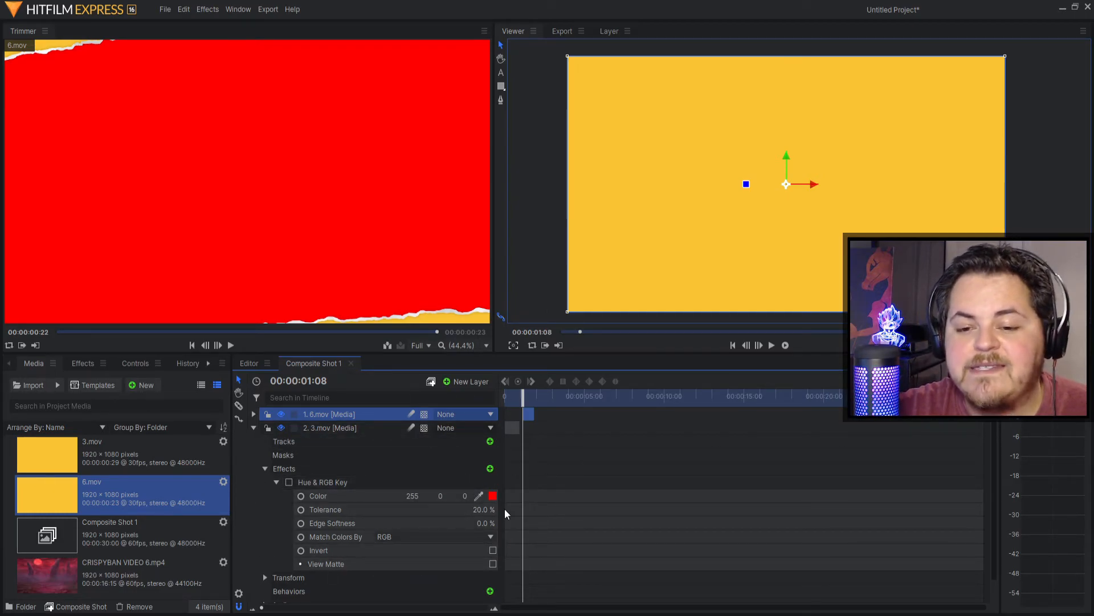
{"action": "left_click", "coordinate": [785, 345]}
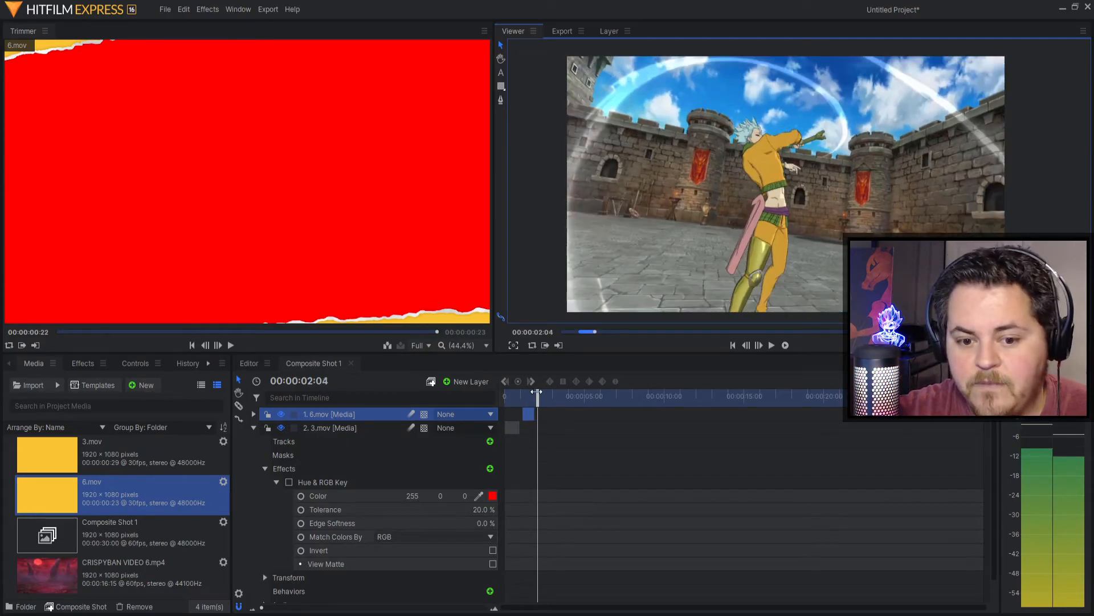
{"action": "left_click_drag", "start_coordinate": [536, 392], "coordinate": [523, 393]}
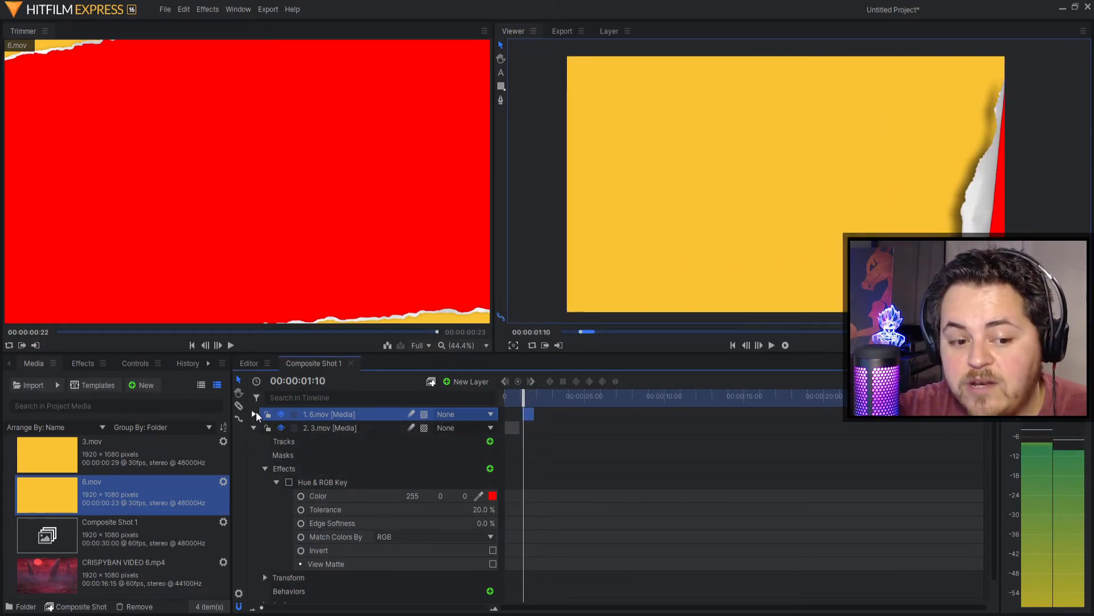
{"action": "left_click", "coordinate": [289, 482]}
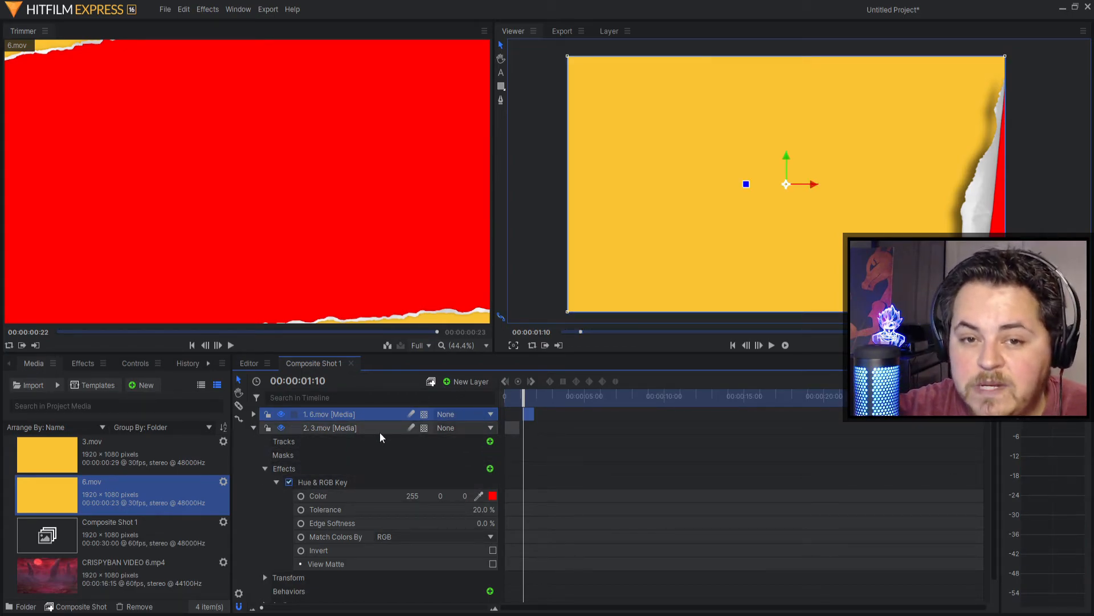
Step: Paste the Hue & RGB Key from 3.mov onto the 6.mov layer
{"action": "left_click", "coordinate": [325, 487]}
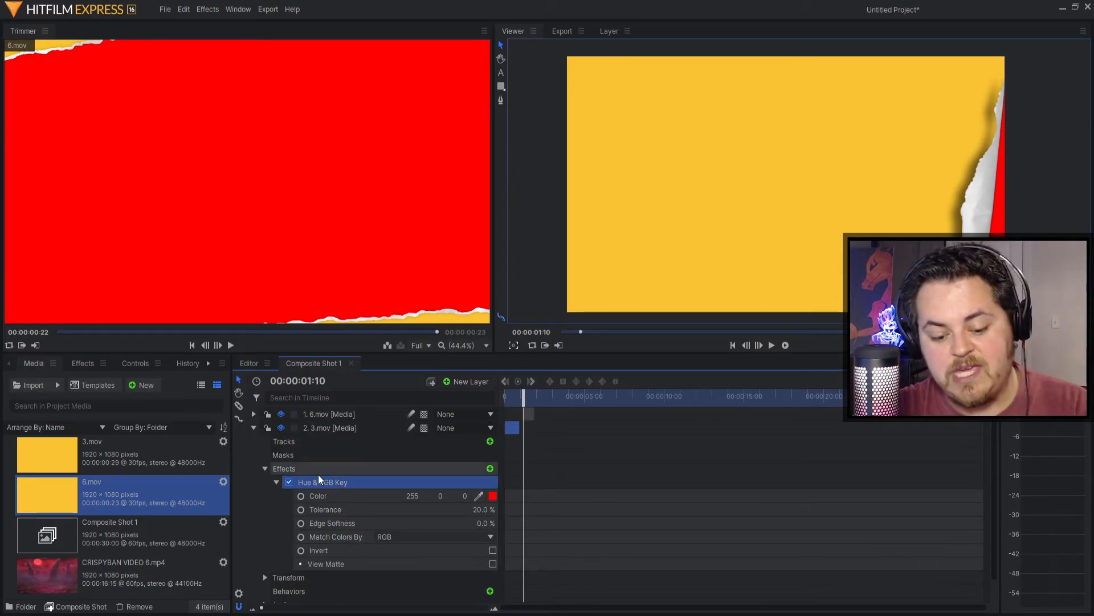
{"action": "left_click", "coordinate": [253, 414]}
{"action": "left_click", "coordinate": [307, 419]}
{"action": "key", "text": "ctrl+v"}
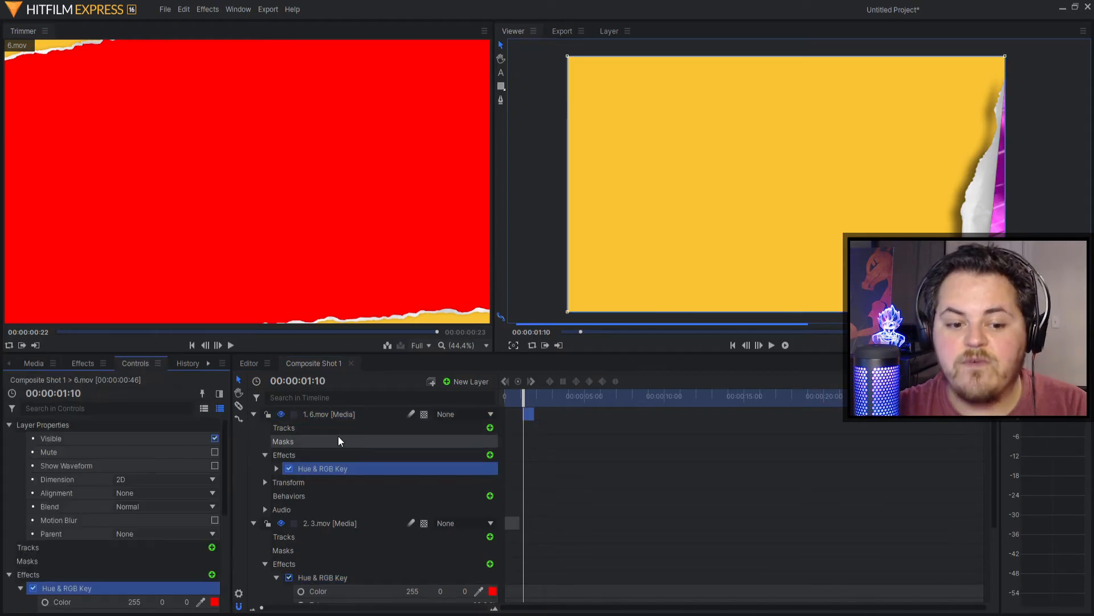
{"action": "left_click", "coordinate": [785, 345]}
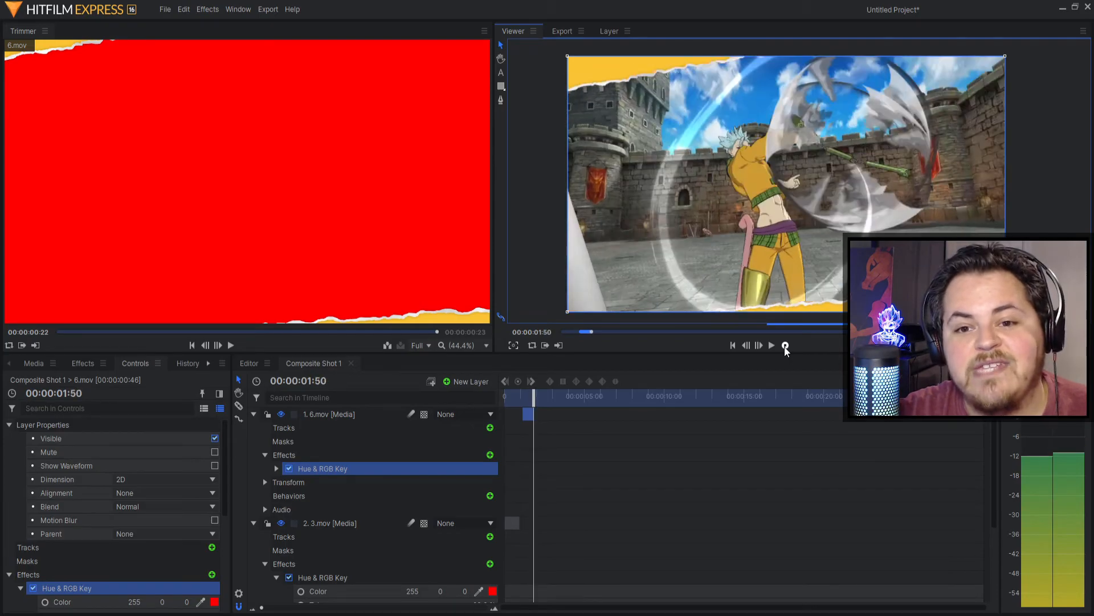
{"action": "left_click_drag", "start_coordinate": [535, 402], "coordinate": [528, 402]}
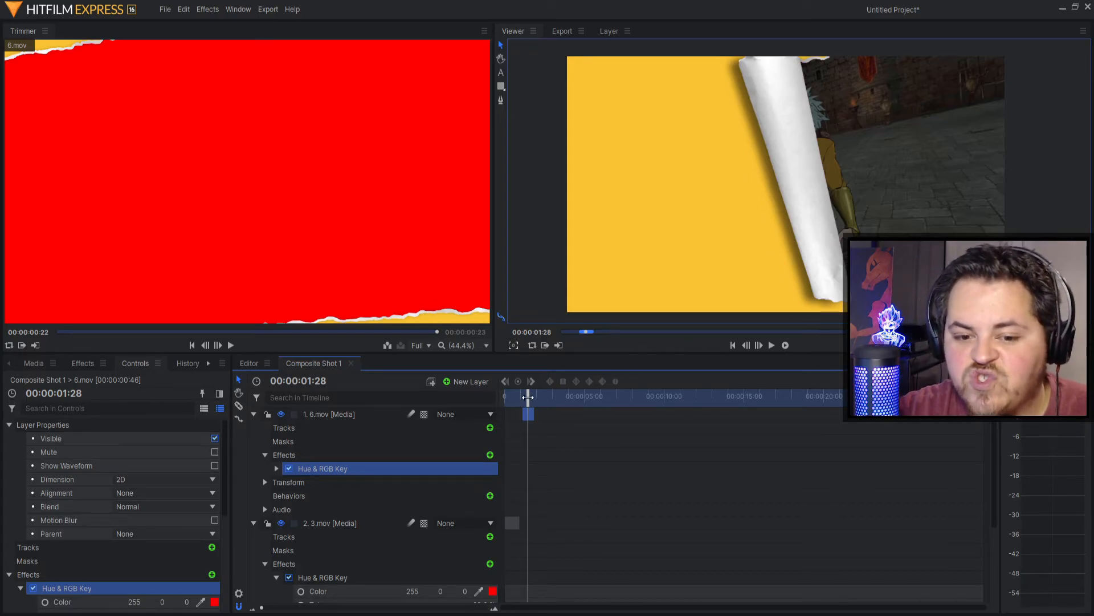
{"action": "key", "text": "space"}
{"action": "key", "text": "Home"}
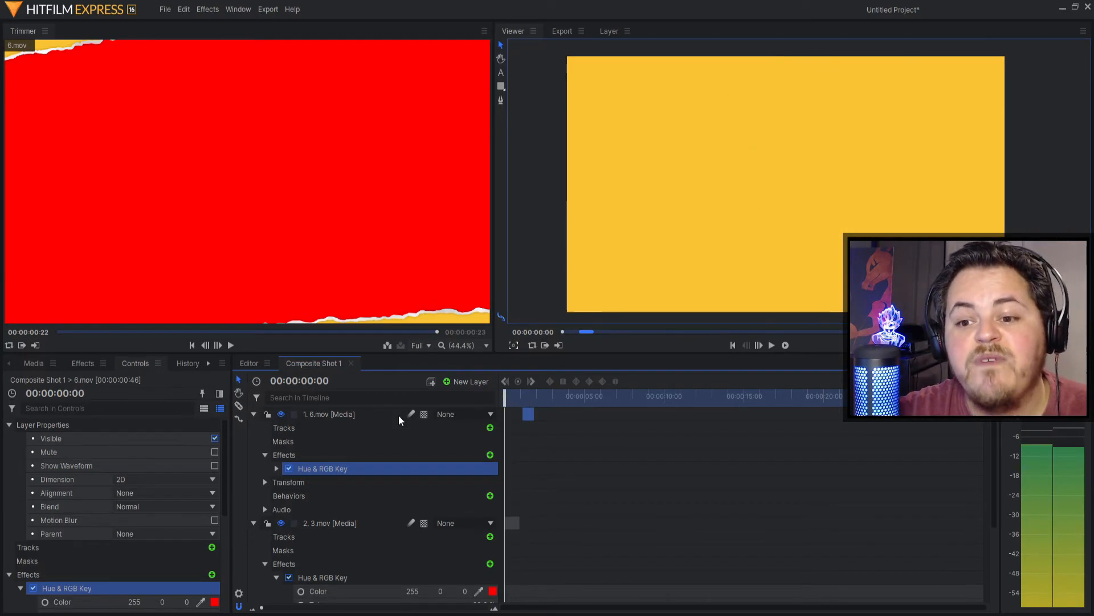
{"action": "left_click", "coordinate": [772, 346]}
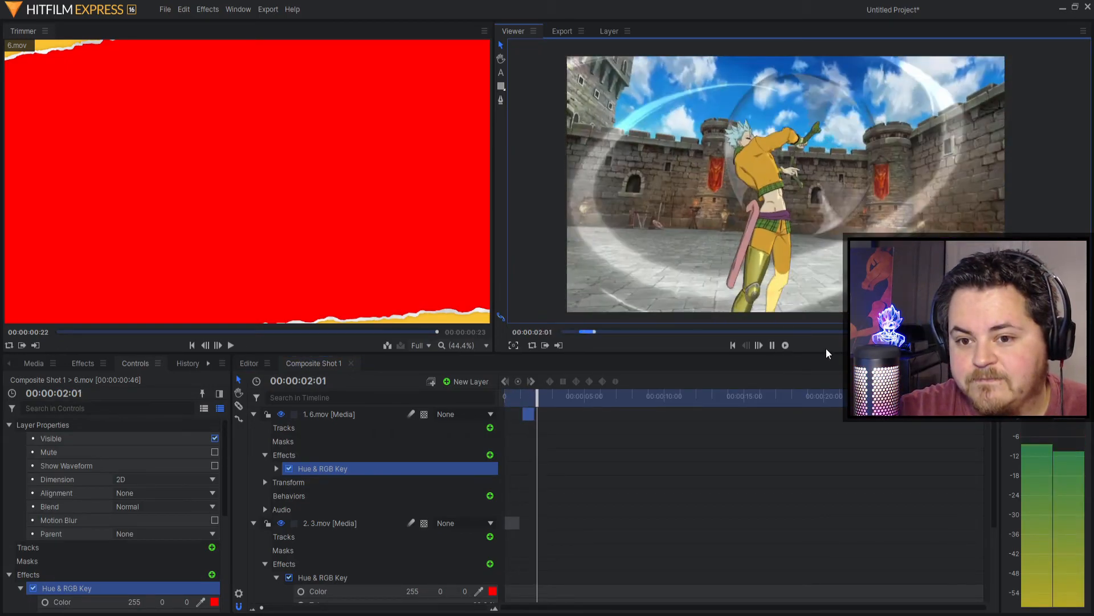
{"action": "left_click", "coordinate": [773, 345]}
{"action": "key", "text": "shift+Left"}
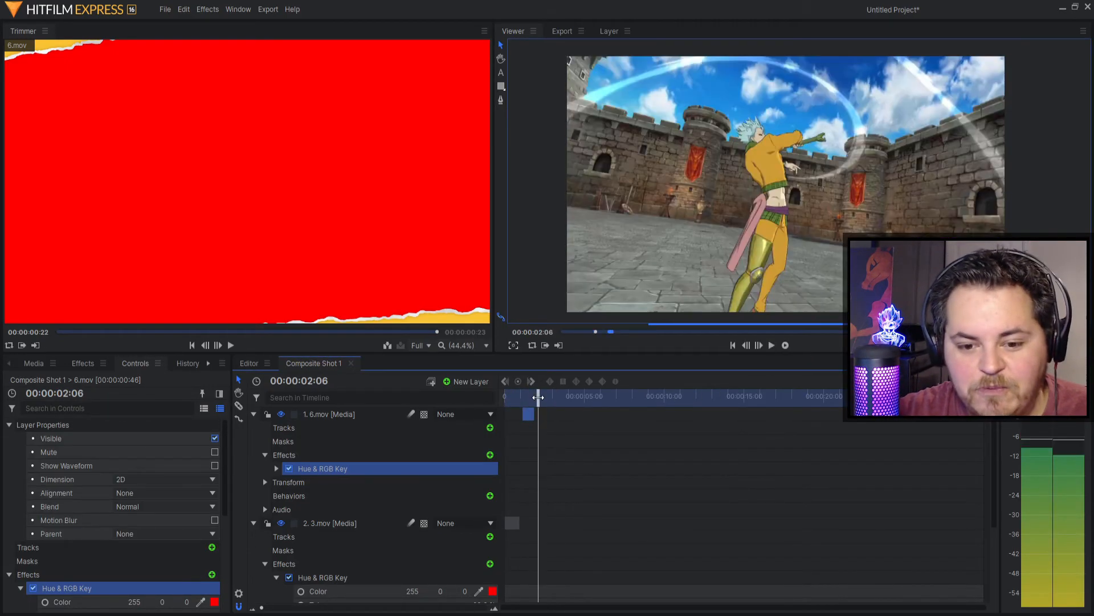